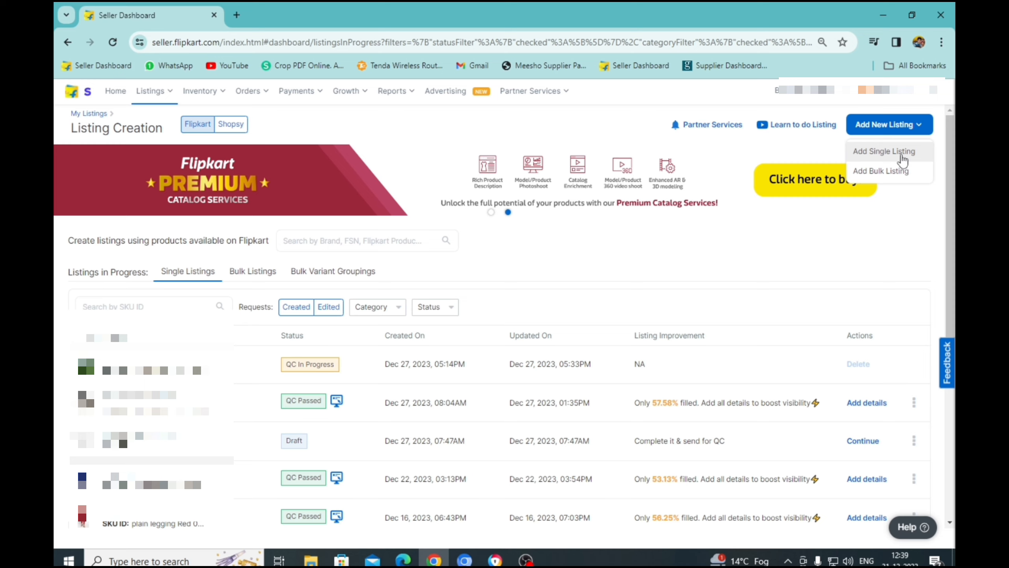
# Start a single listing in the vertical Footwear & Accessories / Kids' Footwear / Booties and proceed to brand selection.
pyautogui.click(902, 159)
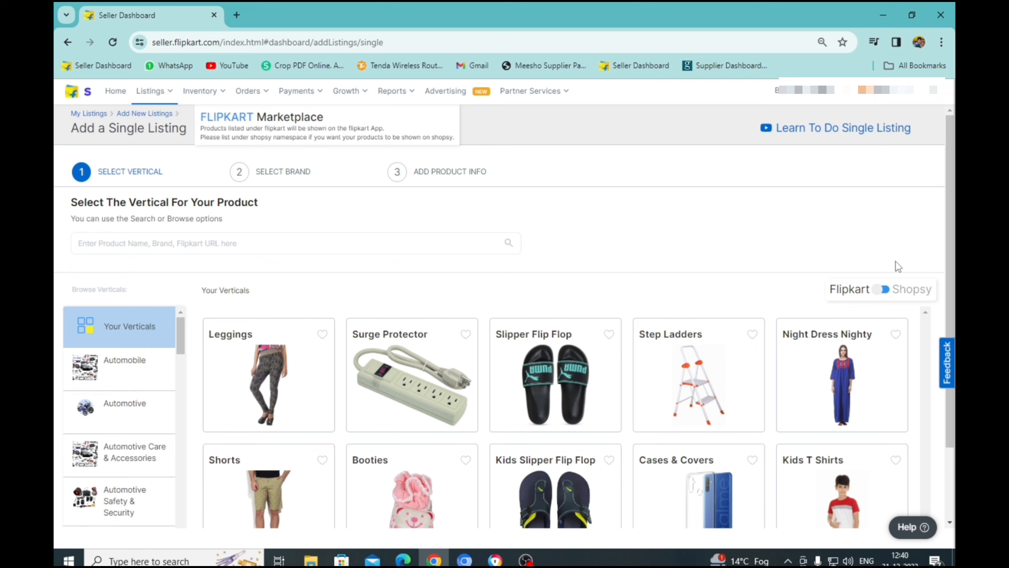
pyautogui.click(98, 240)
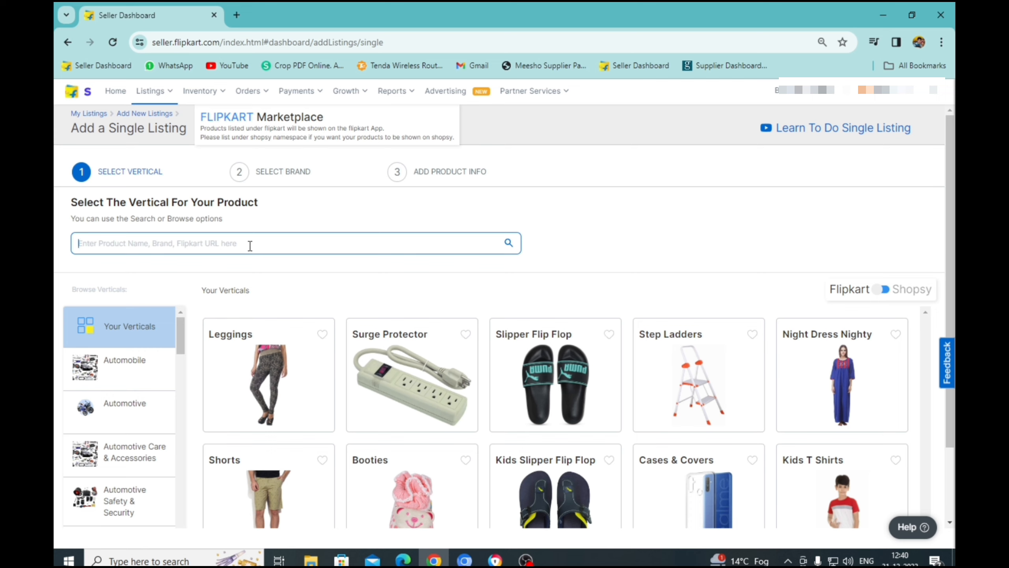
pyautogui.write('bootie')
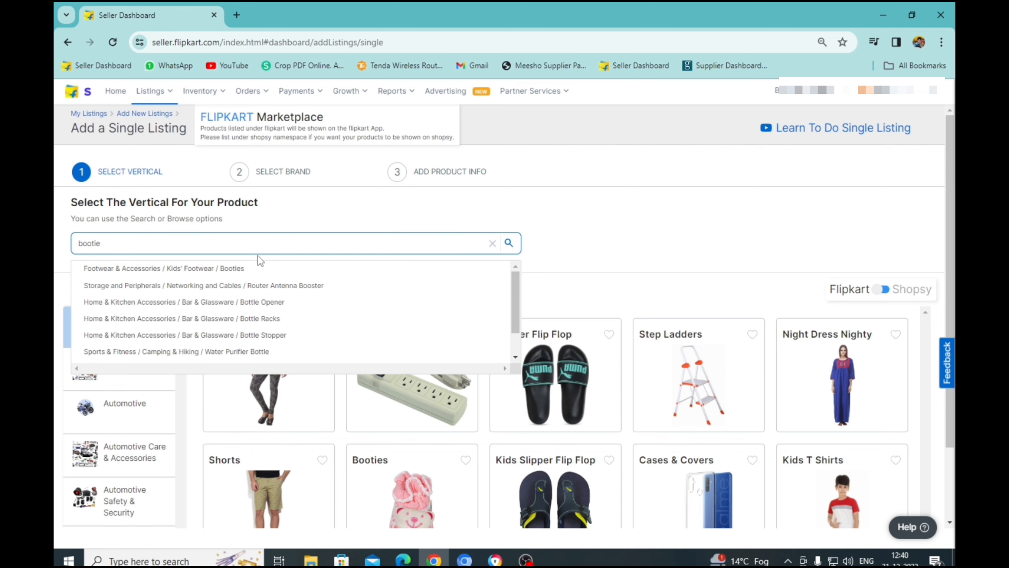
pyautogui.click(241, 268)
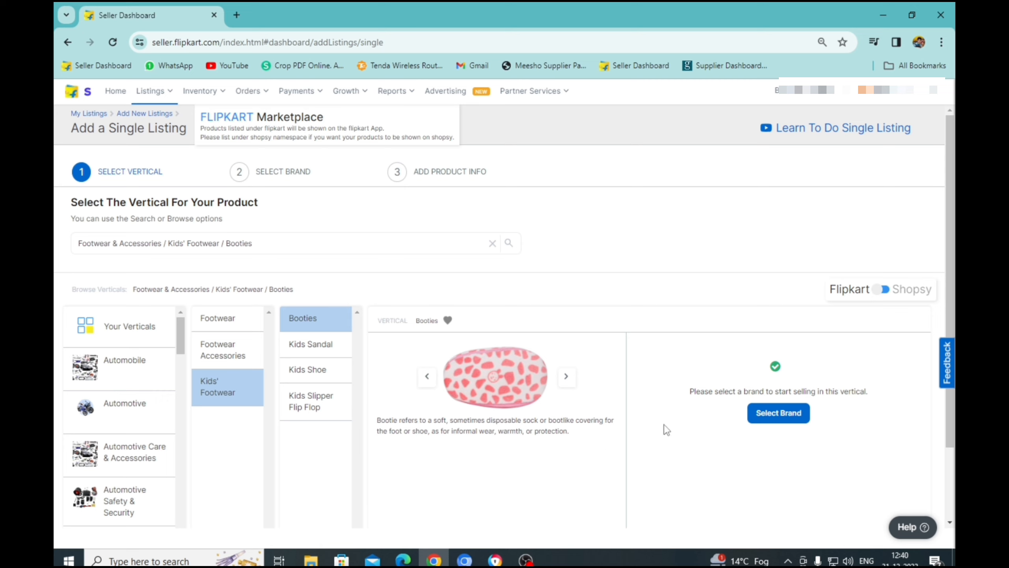
pyautogui.click(788, 422)
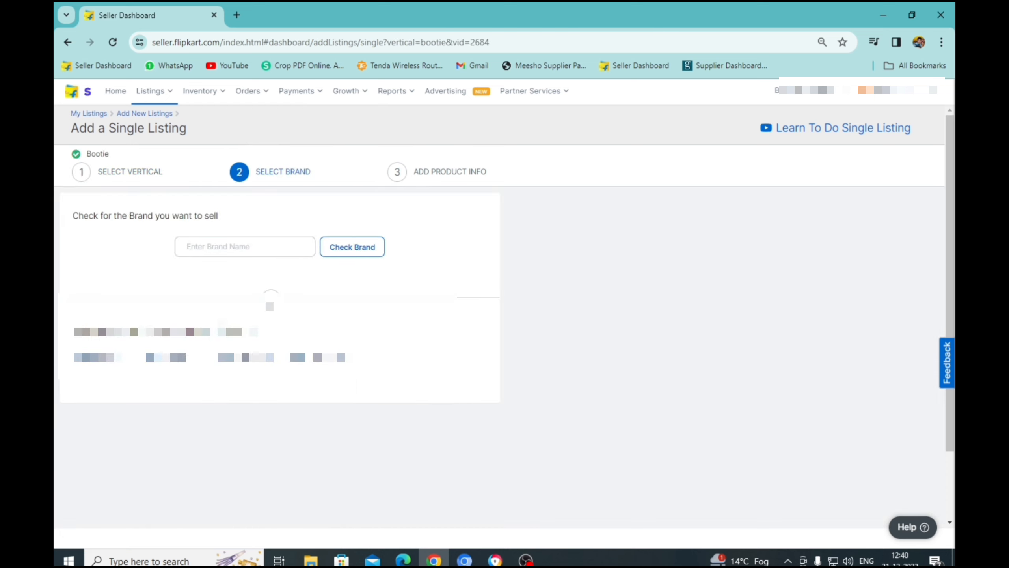
# Check whether the brand "adj" can be sold in this vertical, and clear the brand name.
pyautogui.click(271, 253)
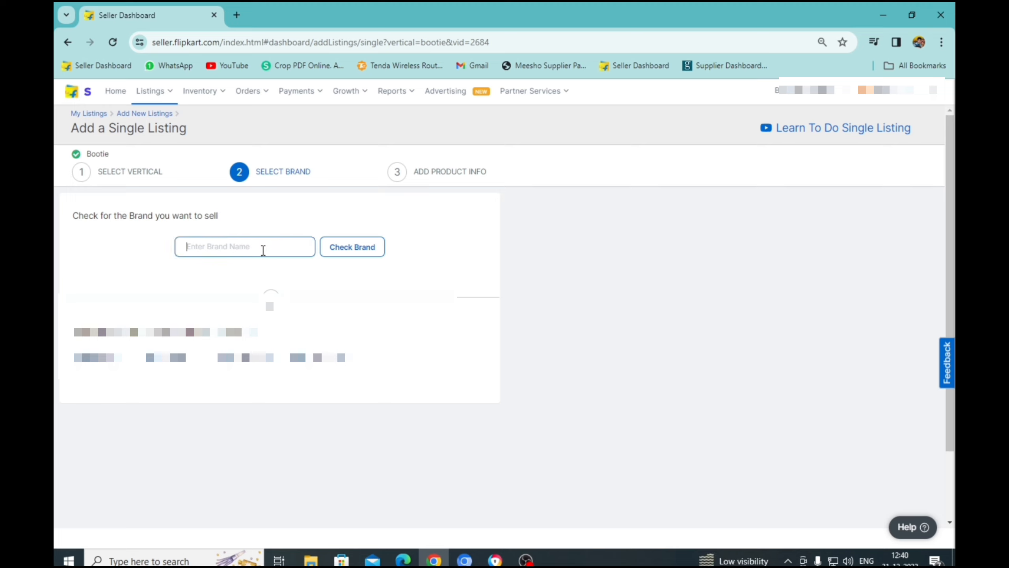
pyautogui.write('adj')
pyautogui.click(345, 253)
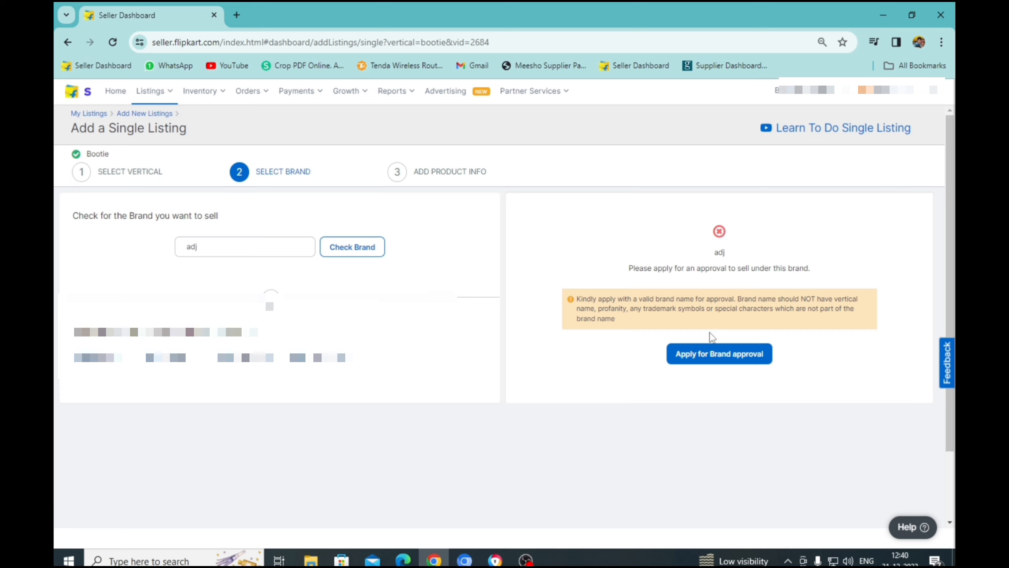
pyautogui.click(198, 247)
pyautogui.moveTo(199, 246); pyautogui.dragTo(147, 241)
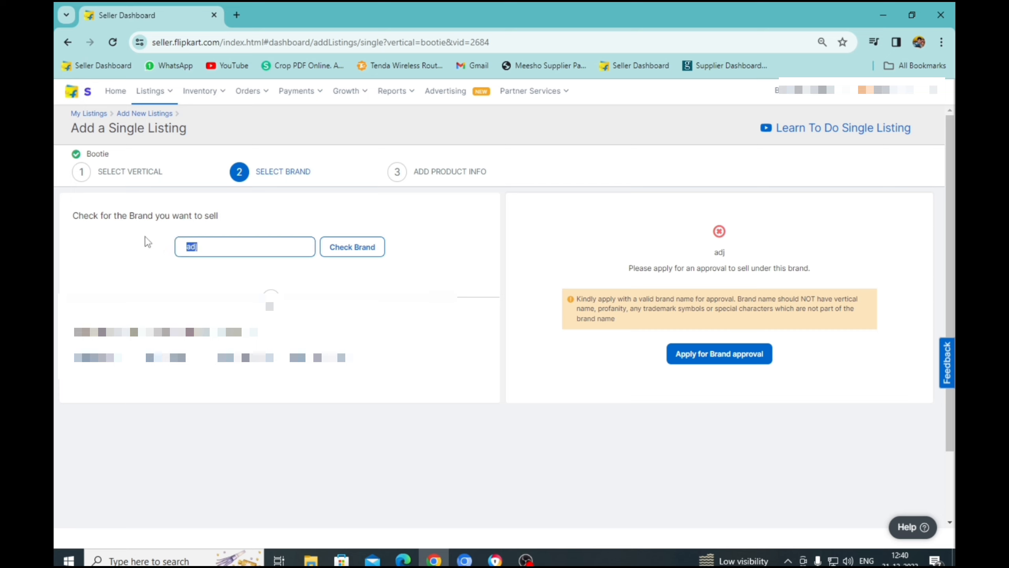
pyautogui.press('BackSpace')
# Choose the existing Bcd Fashion brand and create a new listing under it.
pyautogui.click(101, 360)
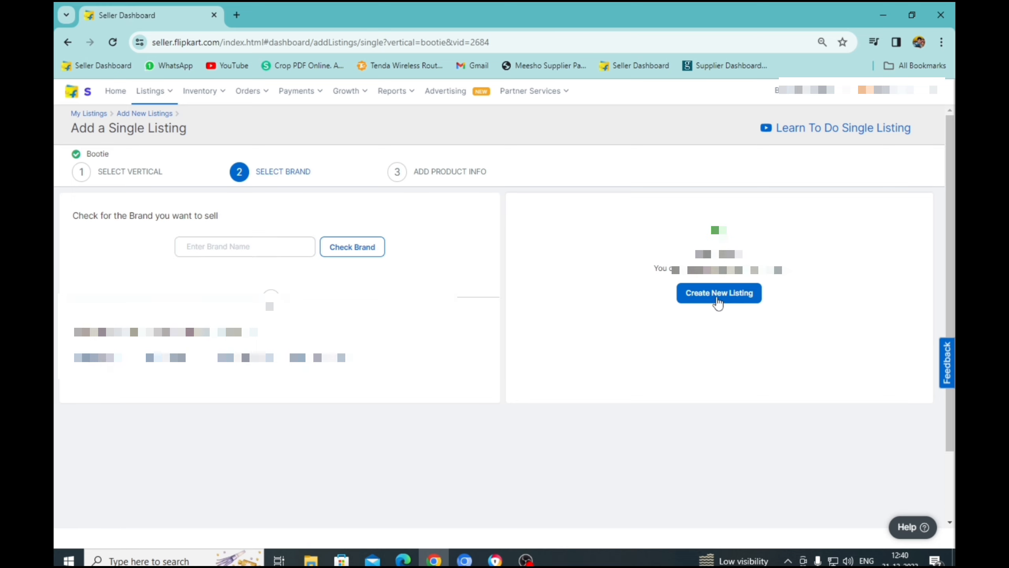
pyautogui.click(702, 299)
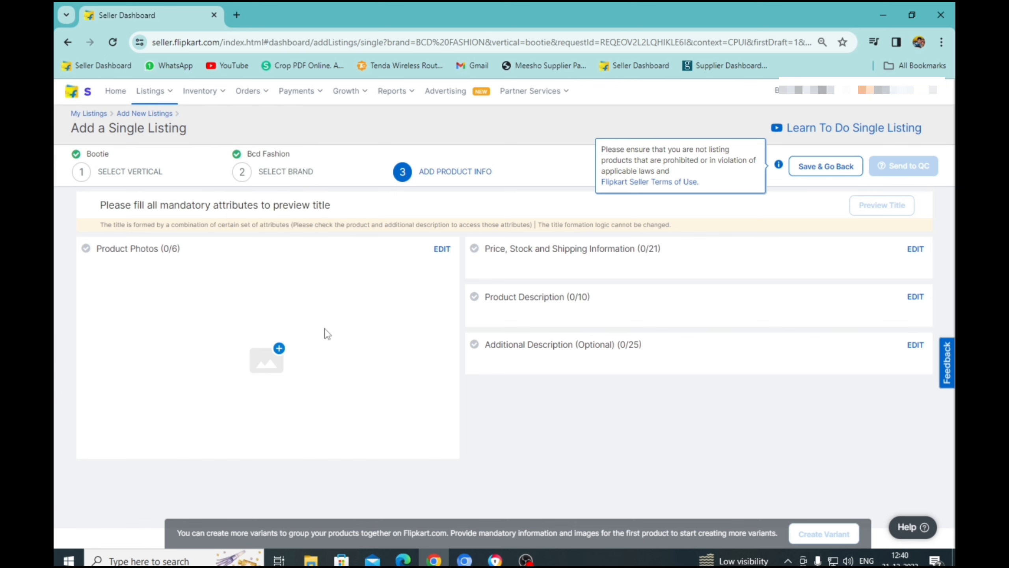
# Upload 91dwNgpRIAL._SX675_ from Downloads as the front view product photo and save the photos.
pyautogui.click(278, 350)
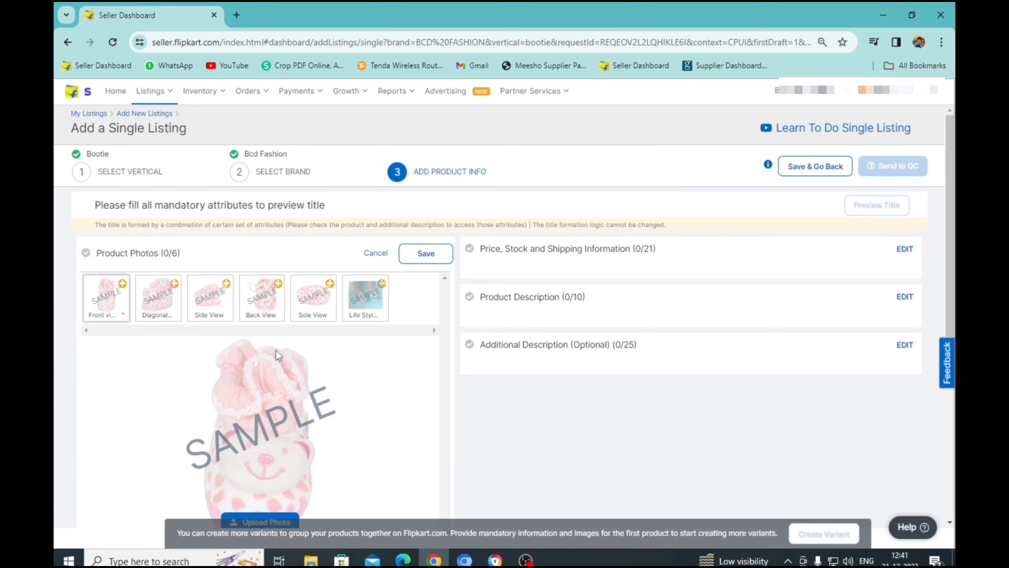
pyautogui.click(92, 285)
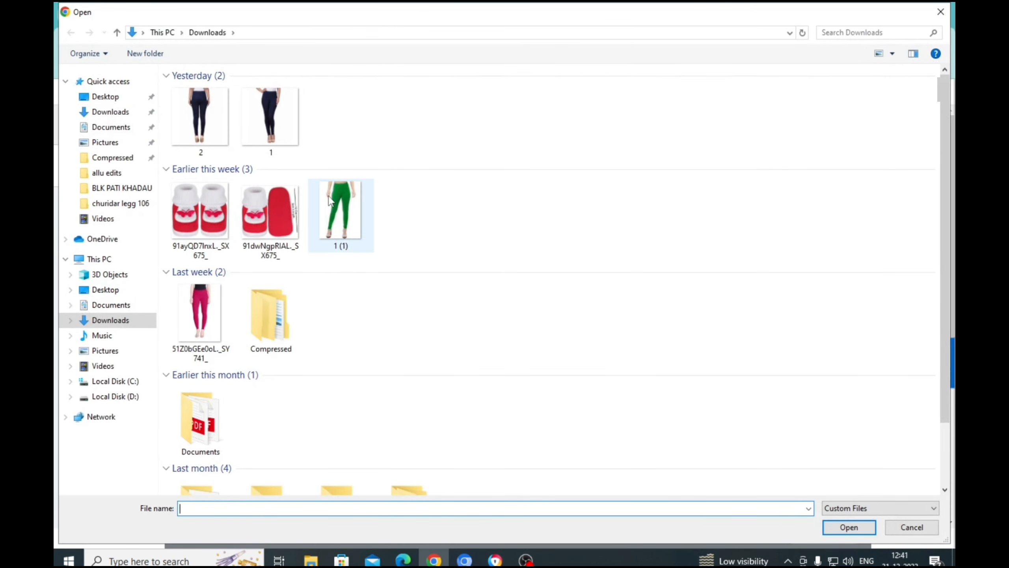
pyautogui.click(258, 238)
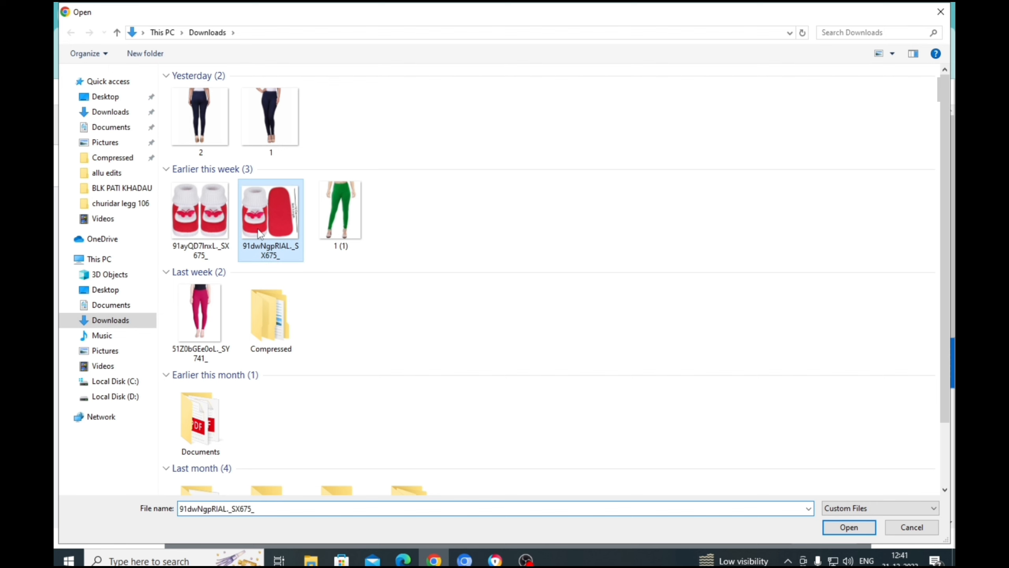
pyautogui.click(848, 527)
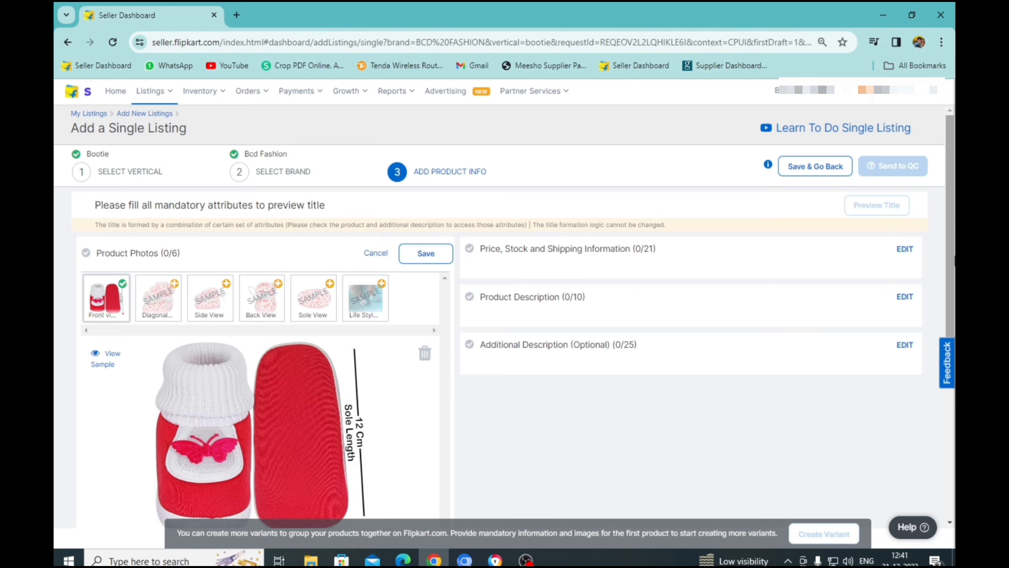
pyautogui.scroll(-2, 505, 304)
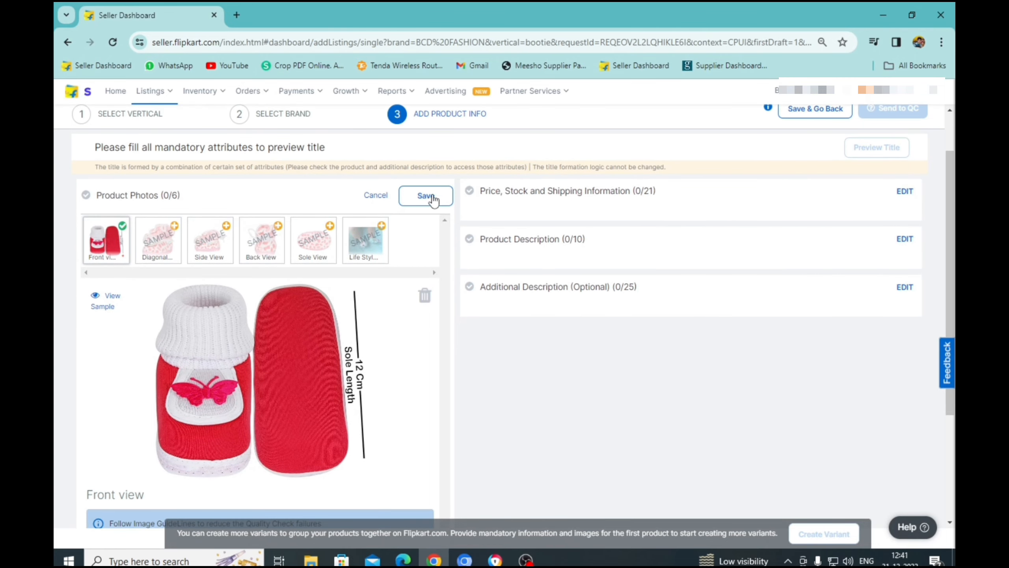
pyautogui.click(406, 194)
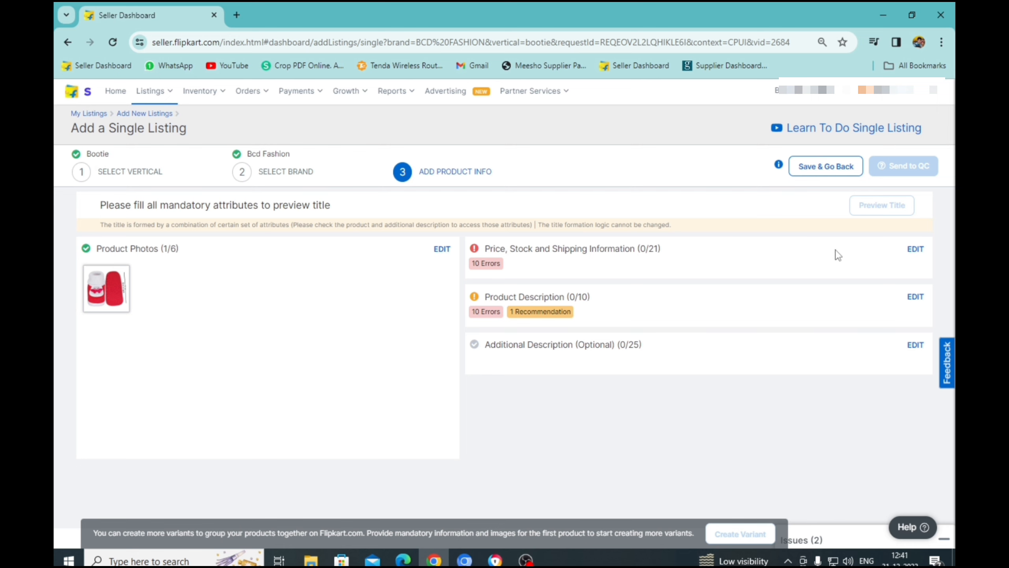
# Open the price, stock and shipping information for editing and fill the seller SKU ID with the suggestion "Boy & Baby Wht Blk Pati 1".
pyautogui.click(914, 249)
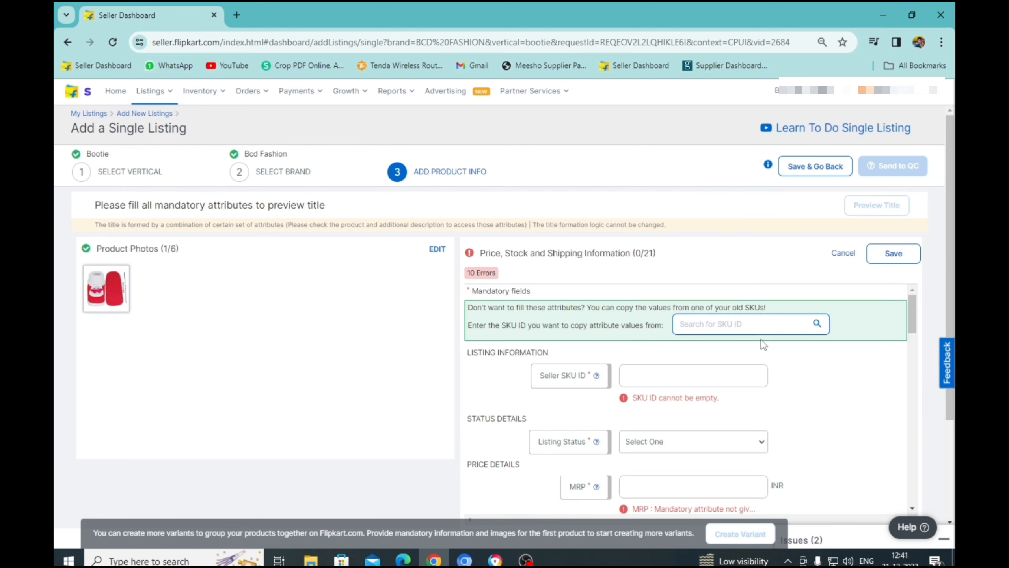
pyautogui.click(950, 522)
pyautogui.click(951, 522)
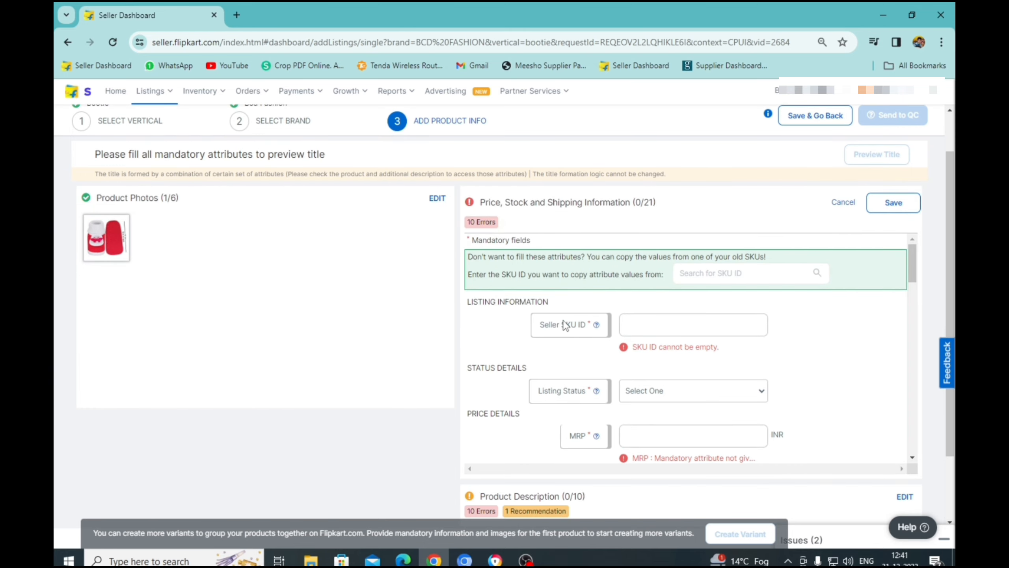
pyautogui.click(642, 318)
pyautogui.click(661, 323)
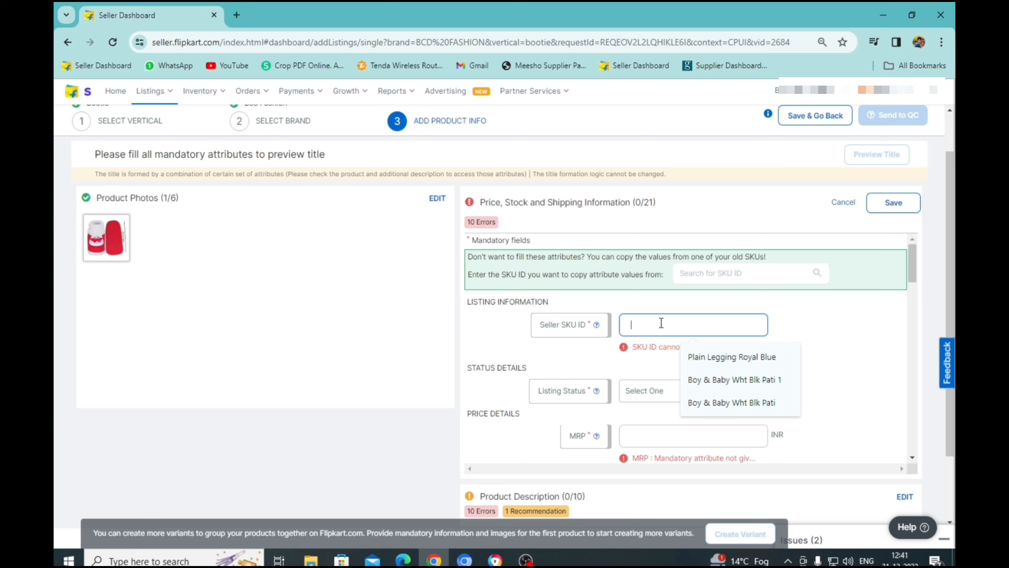
pyautogui.write('boy')
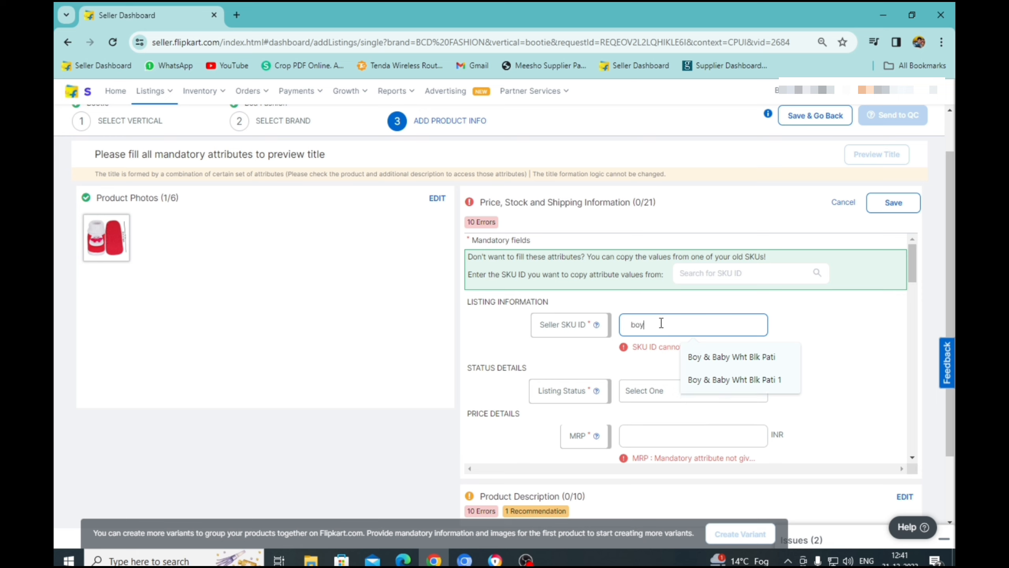
pyautogui.press('Down')
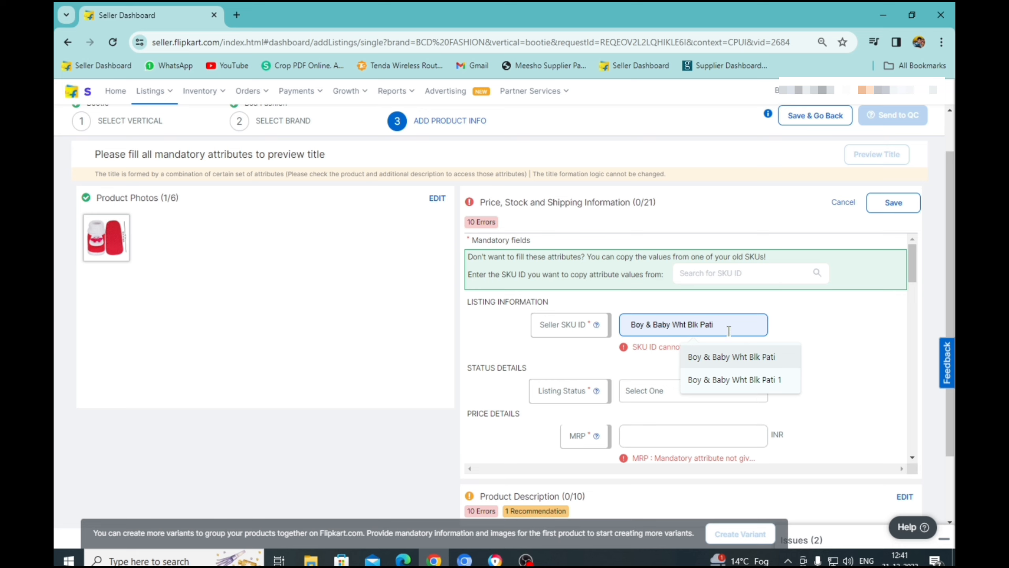
pyautogui.hotkey('ctrl', 'a')
pyautogui.press('BackSpace')
pyautogui.write('b')
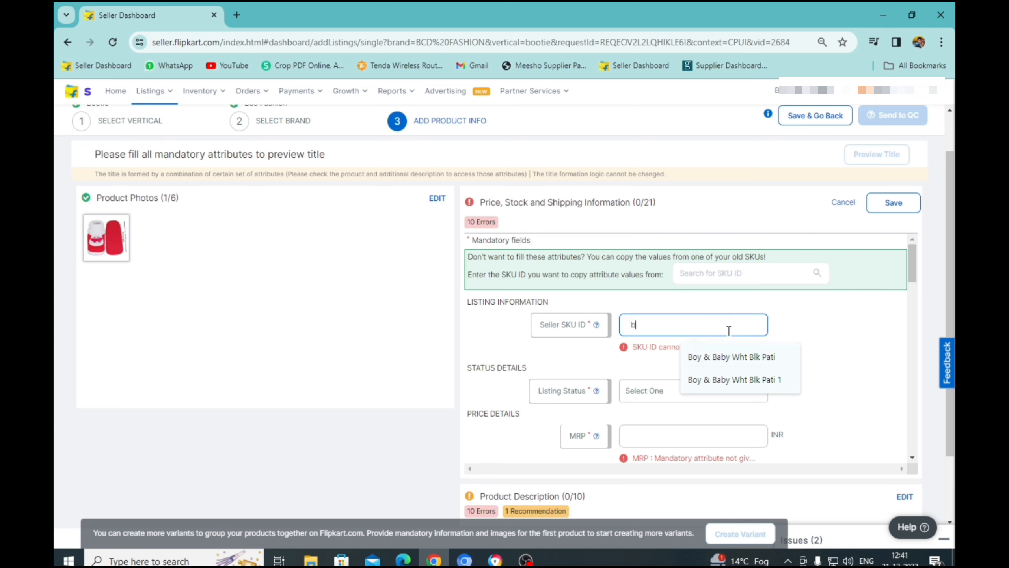
pyautogui.press('Down')
pyautogui.press('Down')
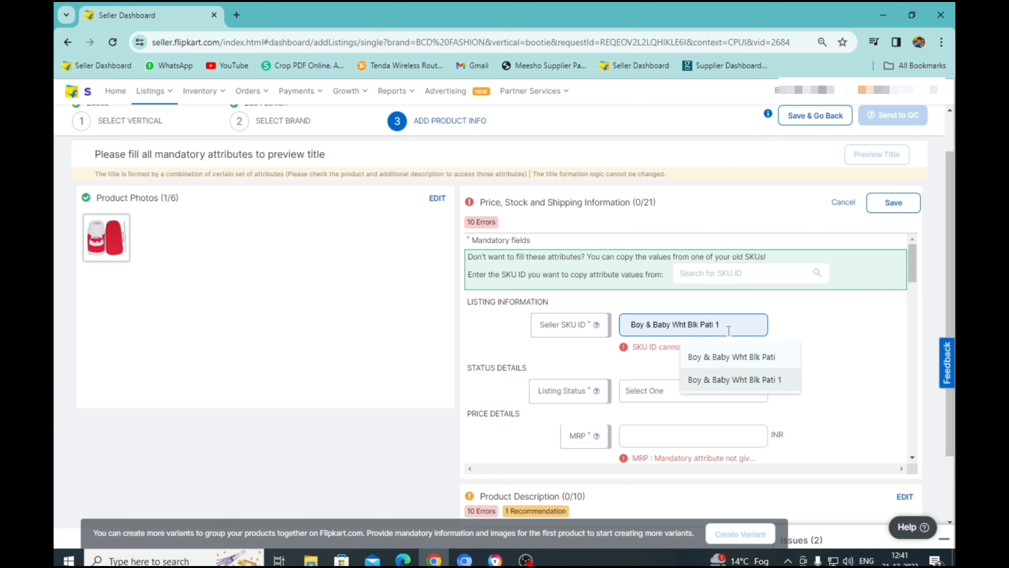
pyautogui.press('Return')
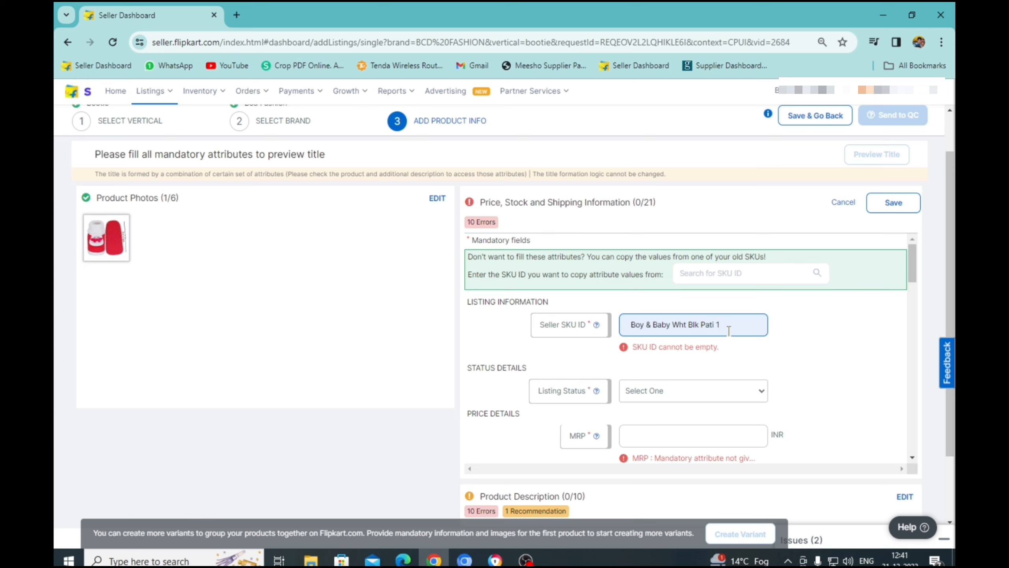
# Change the ending of the seller SKU ID so it reads "Boy & Baby wht red 0-6".
pyautogui.press('BackSpace')
pyautogui.press('BackSpace')
pyautogui.press('BackSpace')
pyautogui.press('BackSpace')
pyautogui.press('BackSpace')
pyautogui.press('BackSpace')
pyautogui.press('BackSpace')
pyautogui.press('BackSpace')
pyautogui.press('BackSpace')
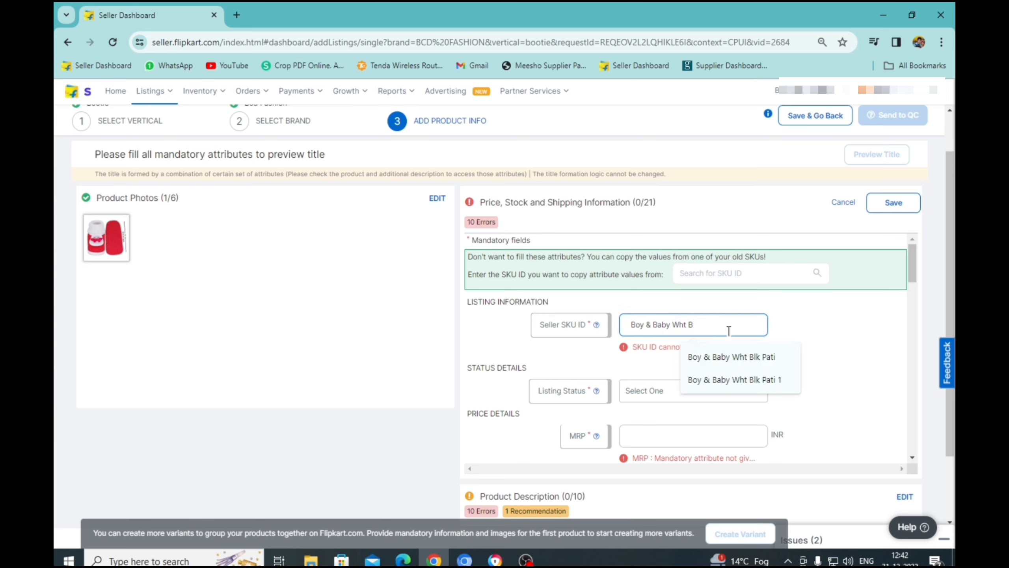
pyautogui.press('BackSpace')
pyautogui.press('BackSpace')
pyautogui.press('BackSpace')
pyautogui.press('BackSpace')
pyautogui.press('BackSpace')
pyautogui.write('wht red')
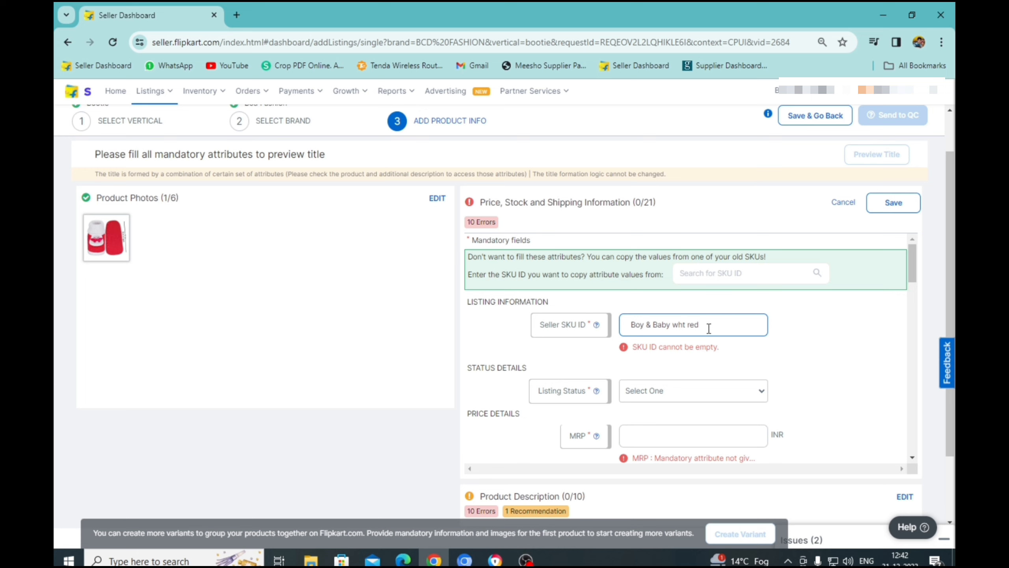
pyautogui.write('06-')
pyautogui.press('BackSpace')
pyautogui.press('BackSpace')
pyautogui.write('-6')
# Set the listing status to Inactive, trying Active in between.
pyautogui.click(911, 458)
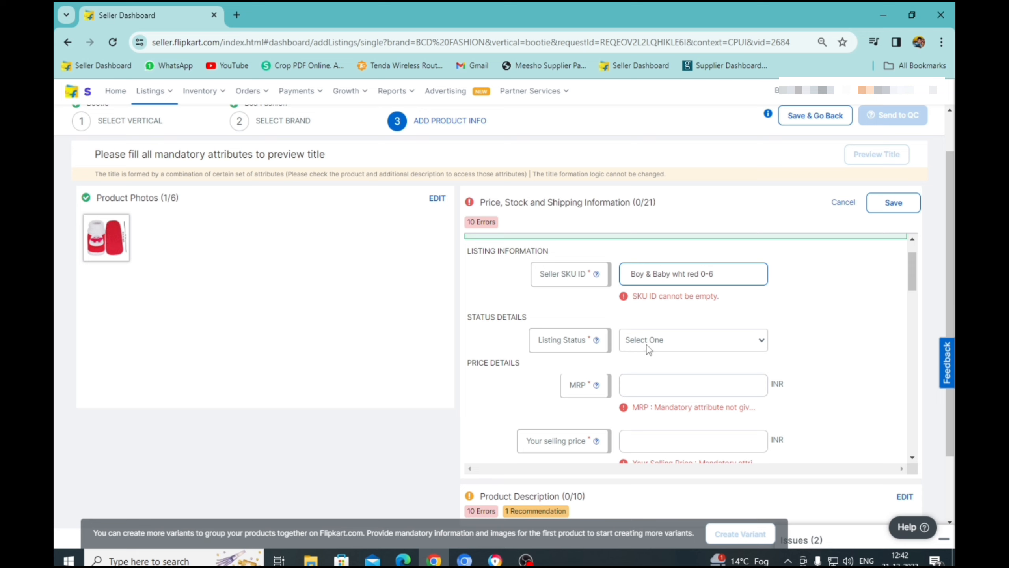
pyautogui.click(703, 338)
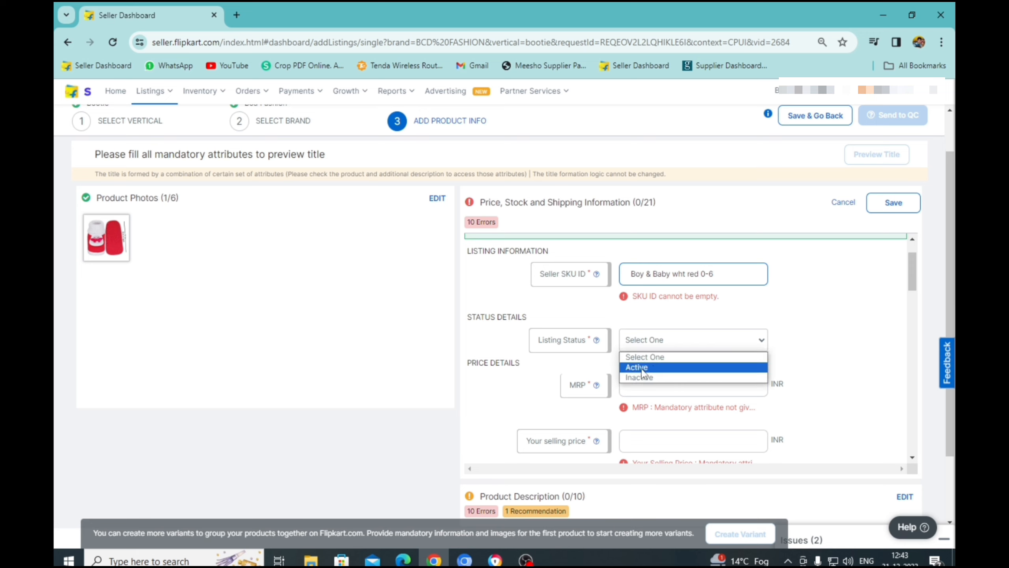
pyautogui.click(666, 378)
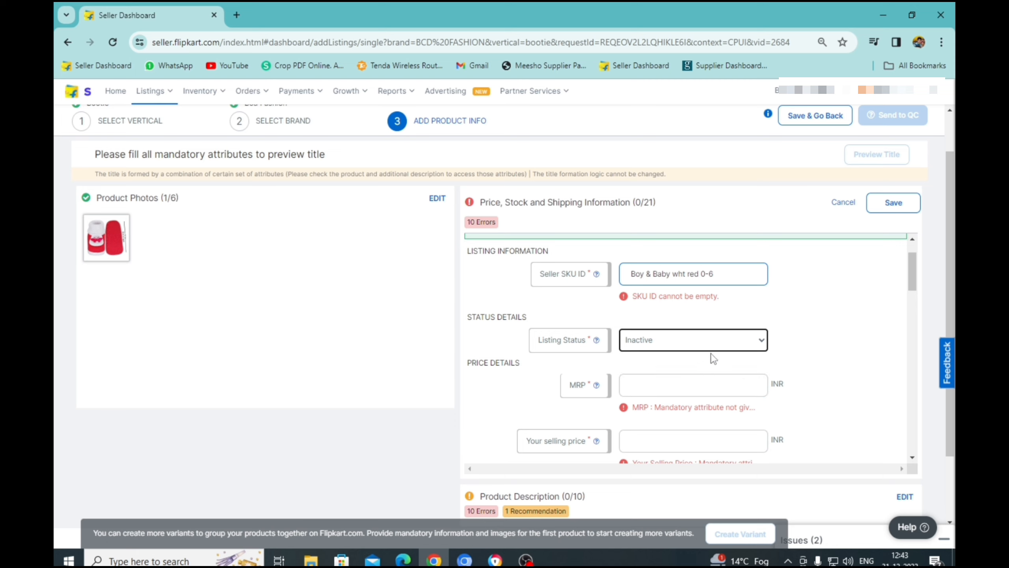
pyautogui.click(663, 339)
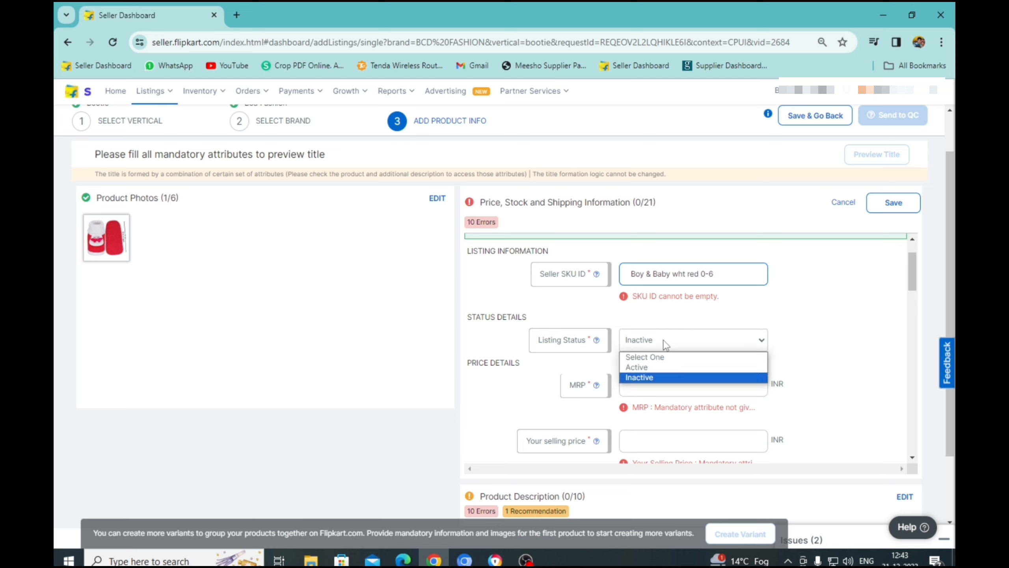
pyautogui.click(660, 363)
pyautogui.click(699, 339)
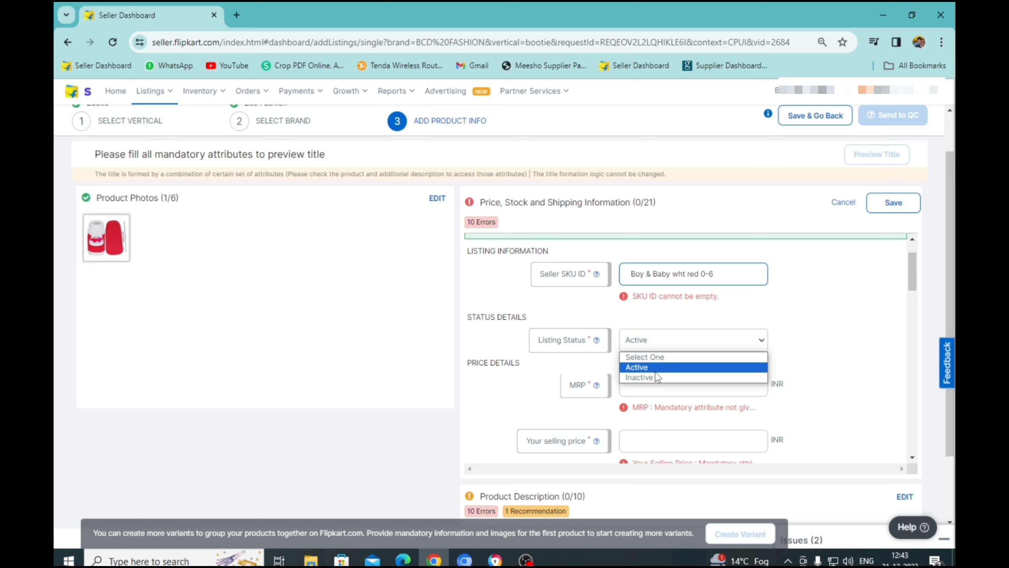
pyautogui.click(657, 377)
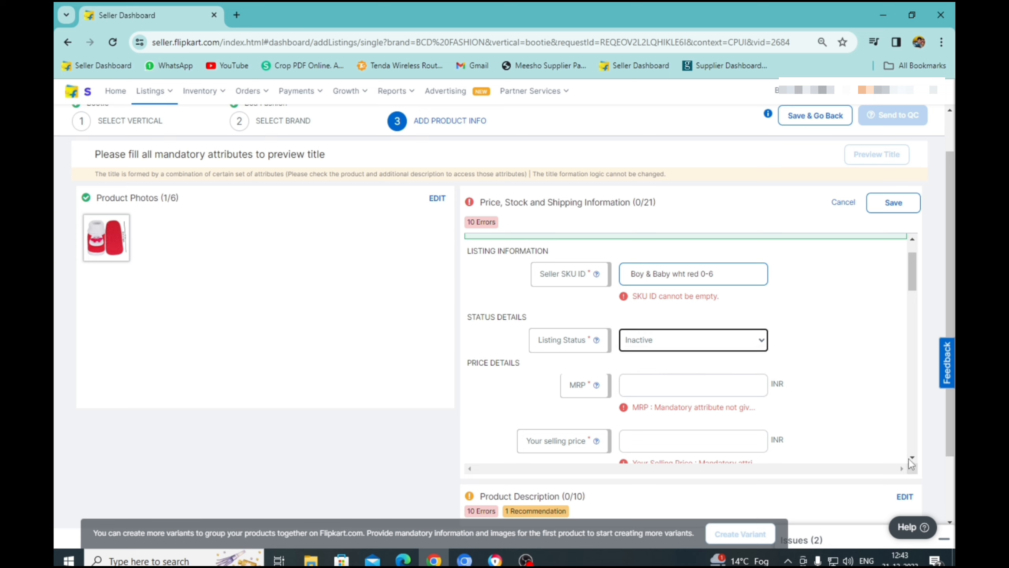
# Set the MRP to 599 INR and the selling price to 220 INR.
pyautogui.scroll(-1, 902, 445)
pyautogui.click(661, 331)
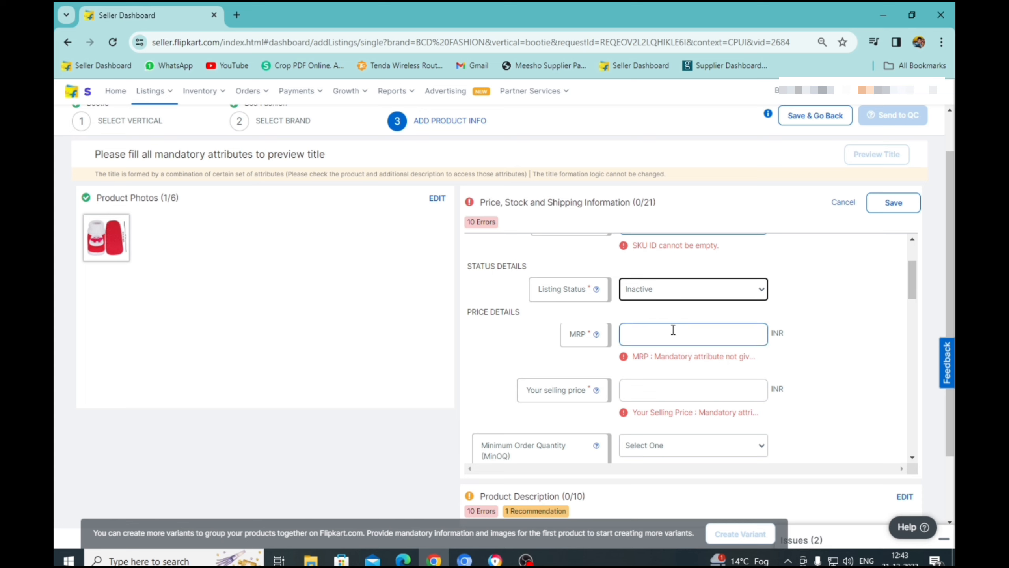
pyautogui.write('599')
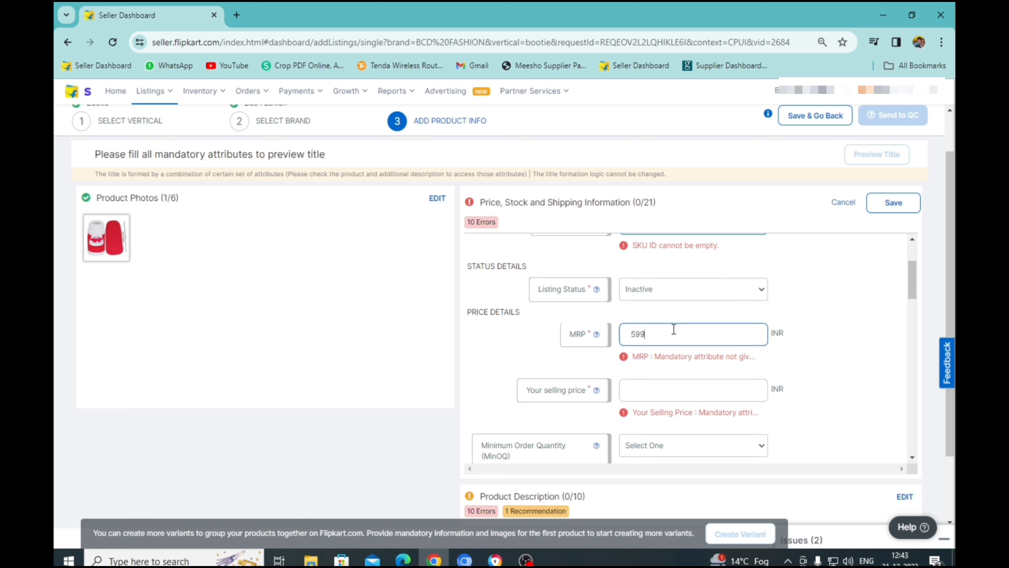
pyautogui.click(694, 393)
pyautogui.write('220')
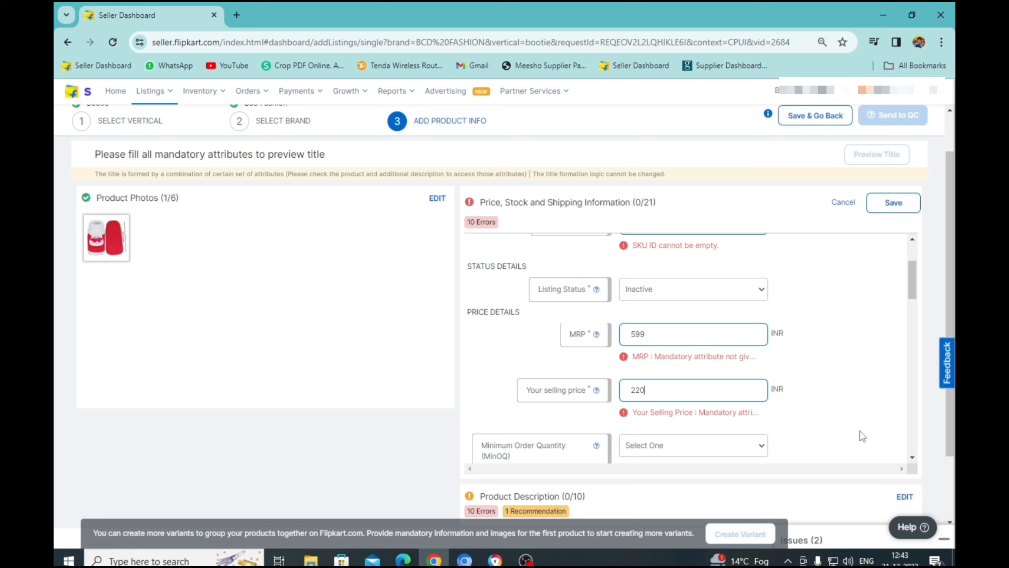
# Set the minimum order quantity to 1 and choose Seller for fulfilment.
pyautogui.scroll(-2, 914, 462)
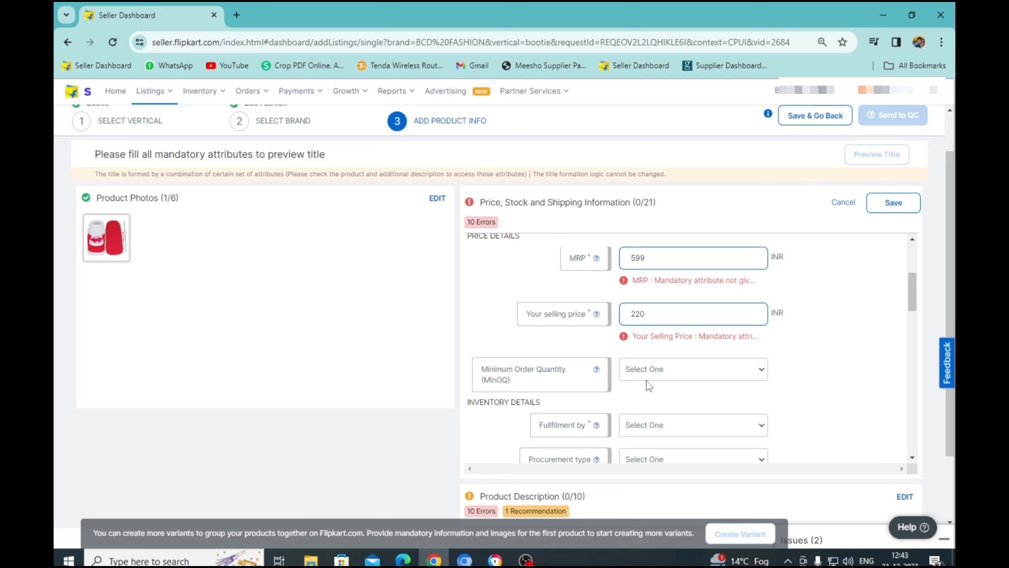
pyautogui.click(701, 369)
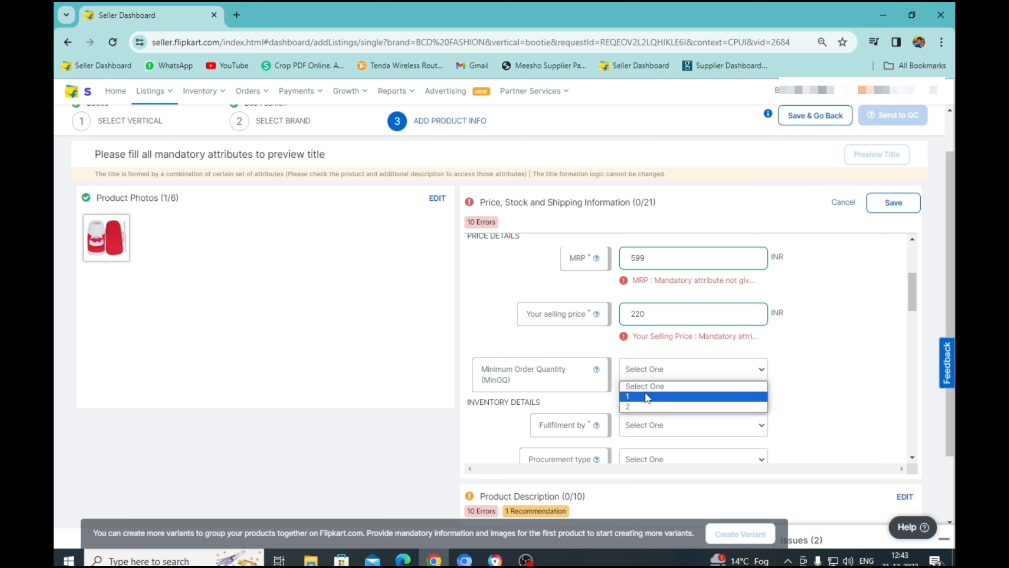
pyautogui.click(628, 397)
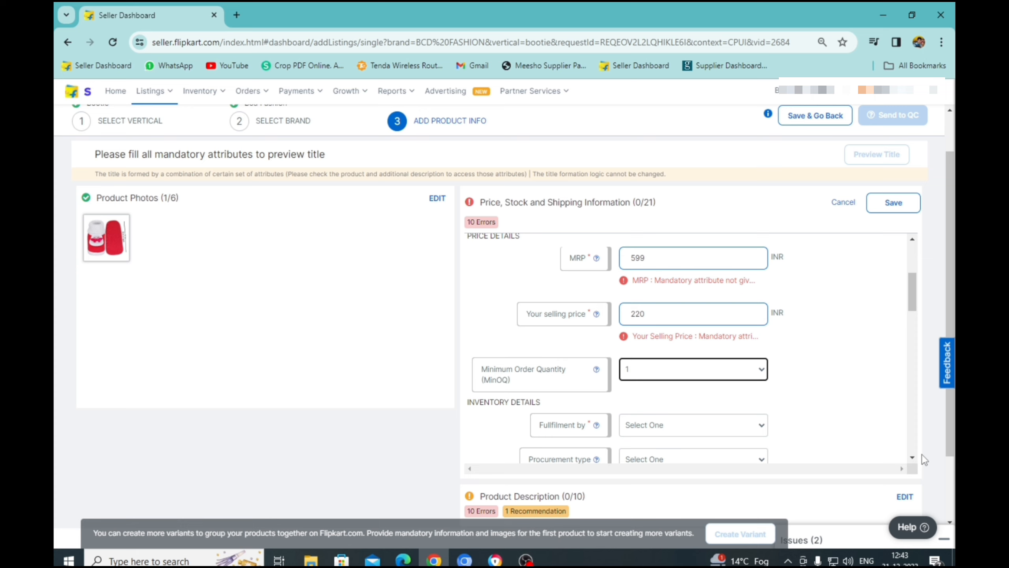
pyautogui.click(912, 458)
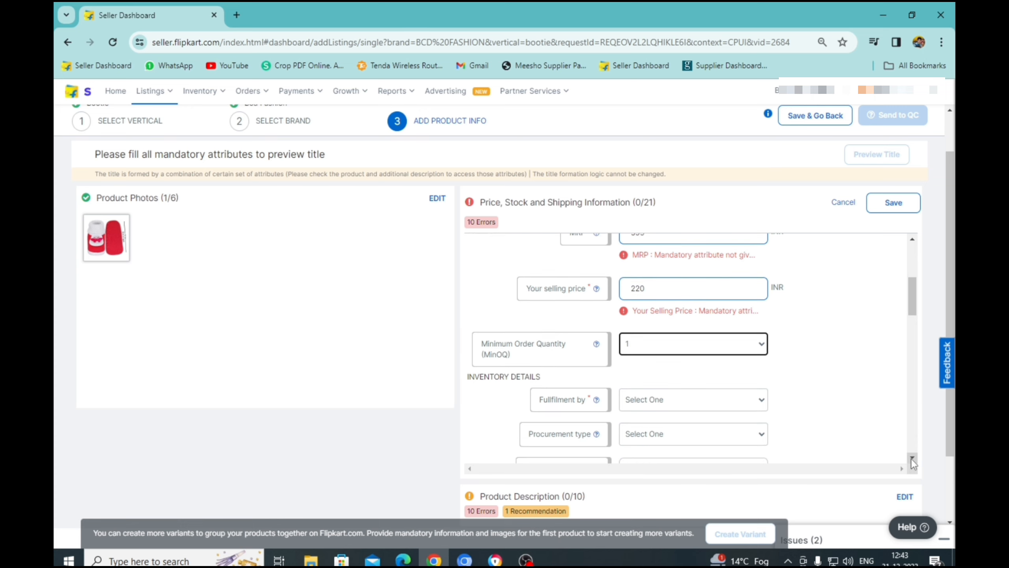
pyautogui.click(913, 458)
pyautogui.click(913, 458)
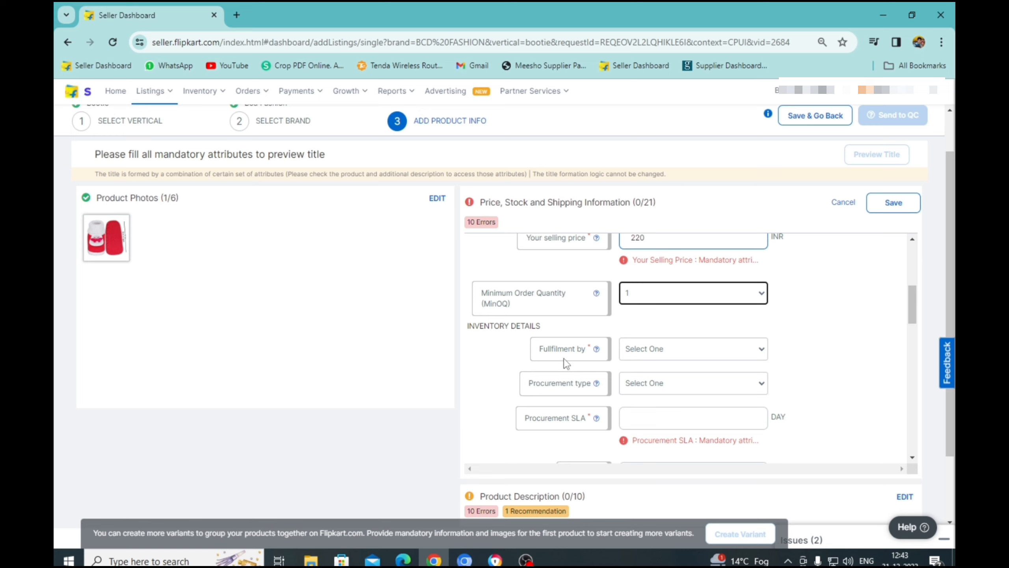
pyautogui.click(692, 354)
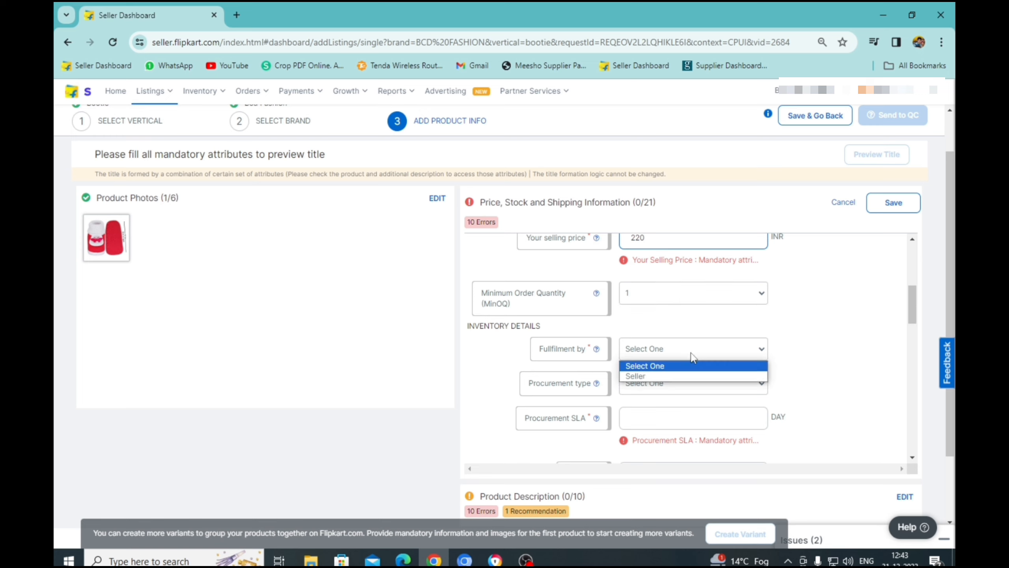
pyautogui.click(653, 377)
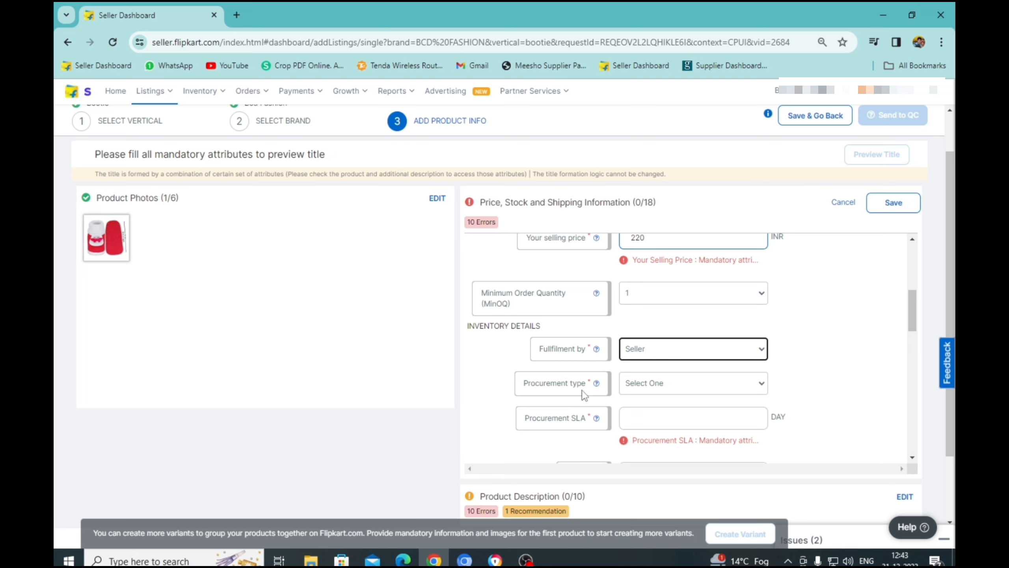
# Set the procurement type to Instock, trying Express in between.
pyautogui.click(670, 388)
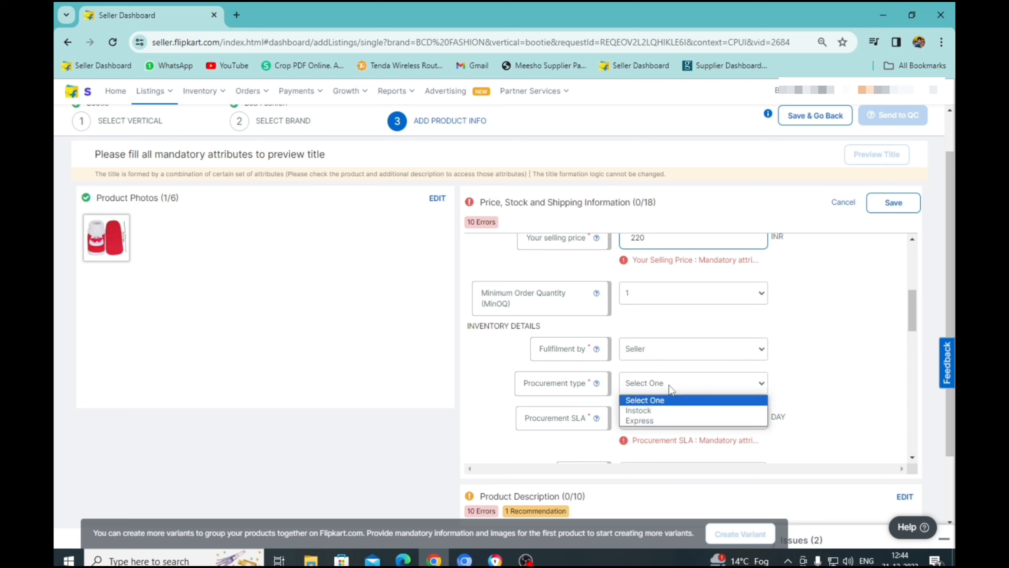
pyautogui.click(662, 413)
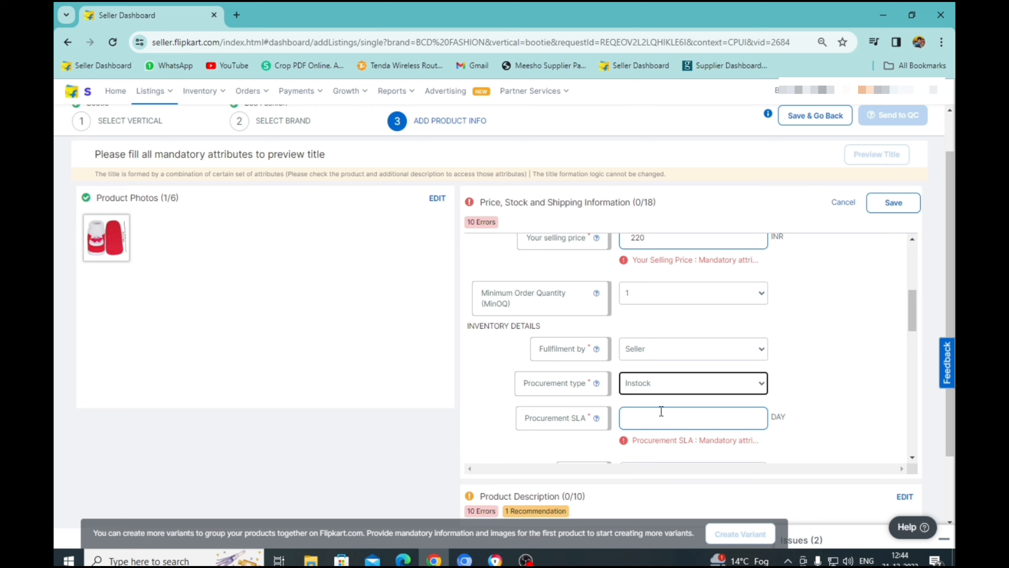
pyautogui.click(670, 387)
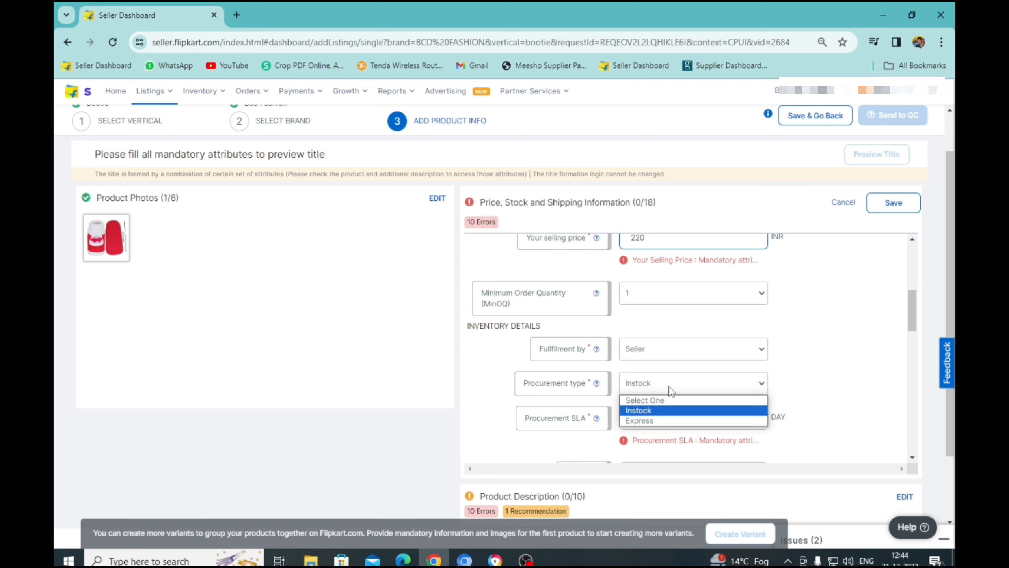
pyautogui.click(665, 421)
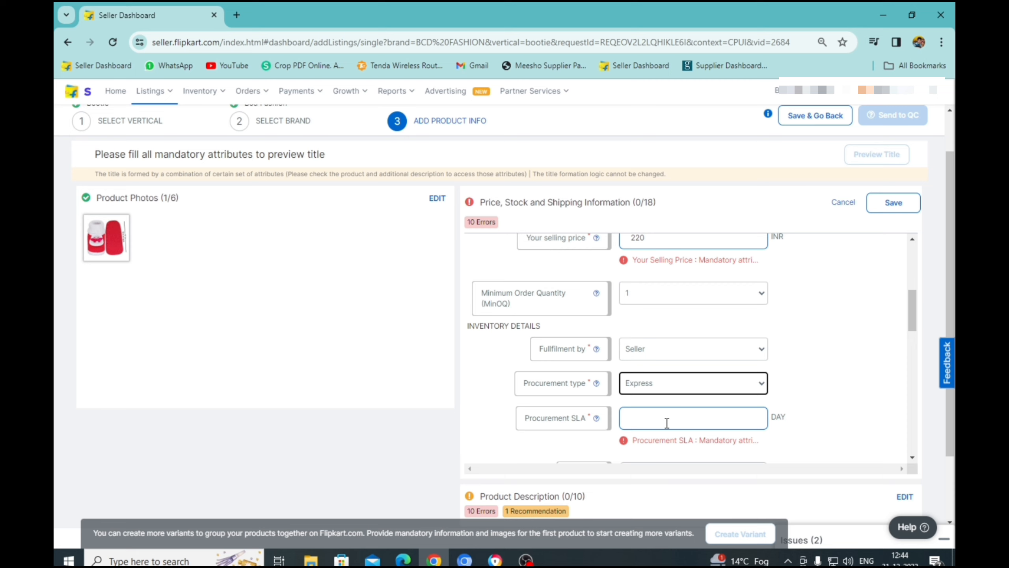
pyautogui.click(675, 384)
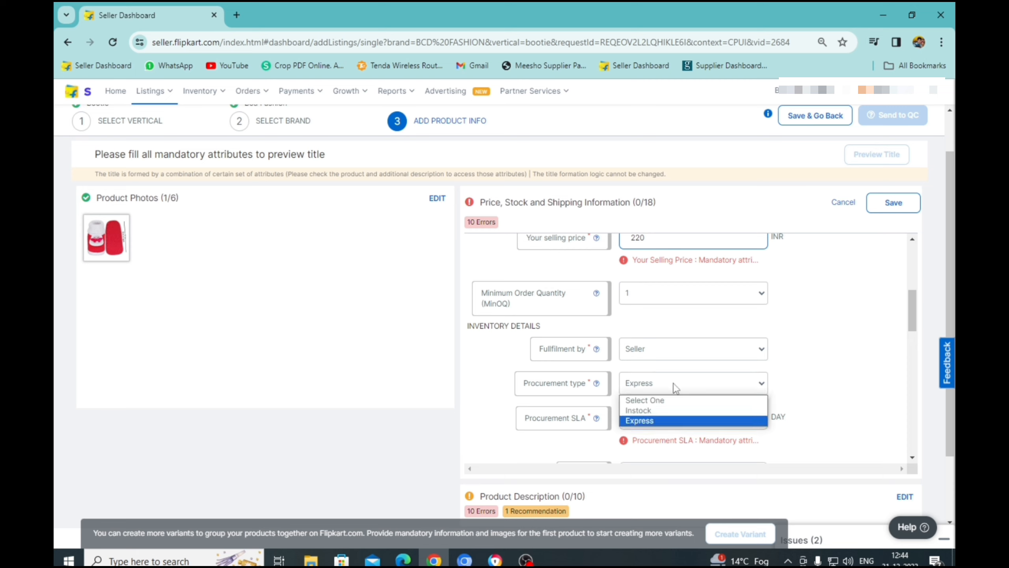
pyautogui.click(681, 409)
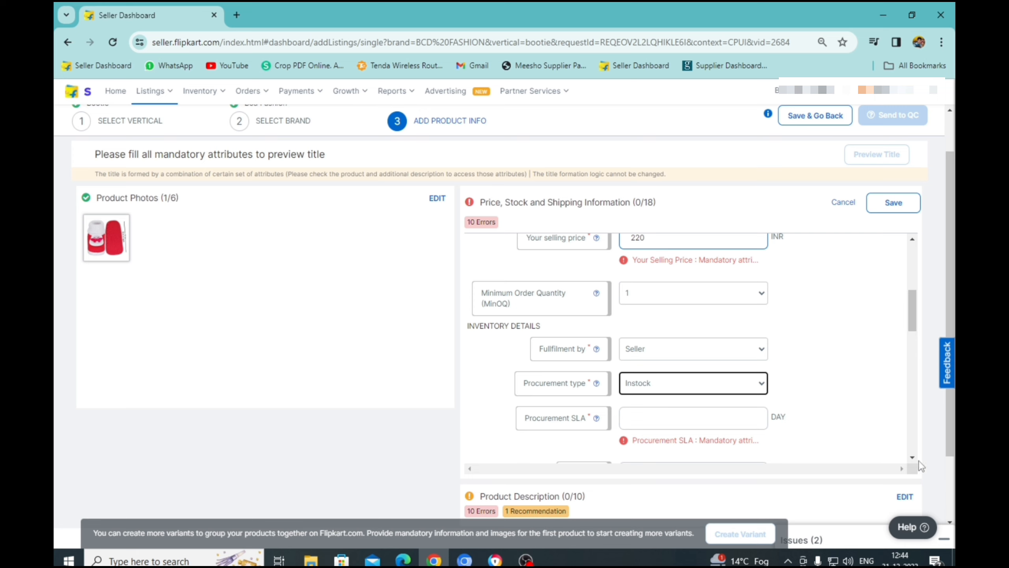
# Set the procurement SLA to 2 days.
pyautogui.scroll(-2, 914, 458)
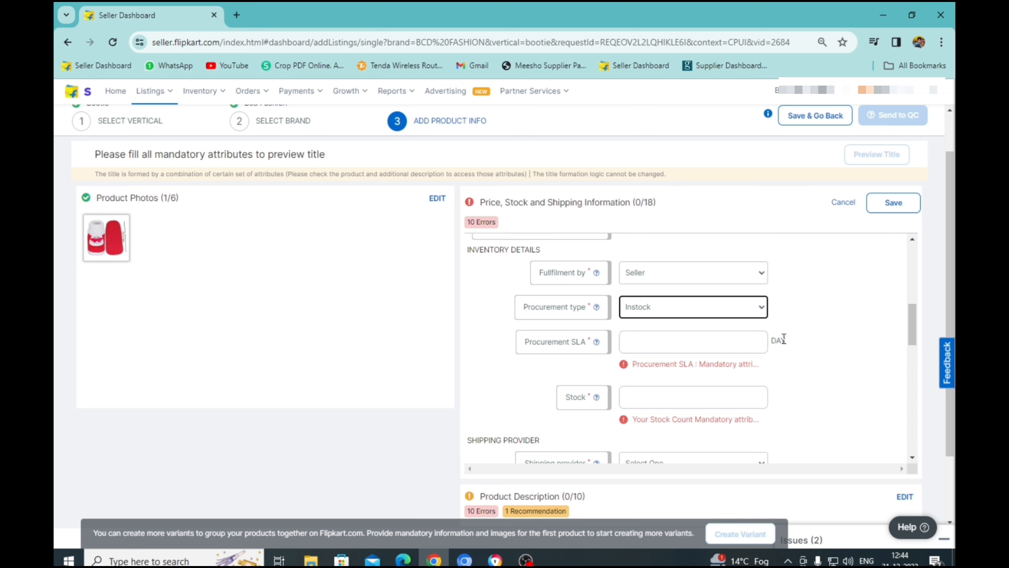
pyautogui.click(675, 340)
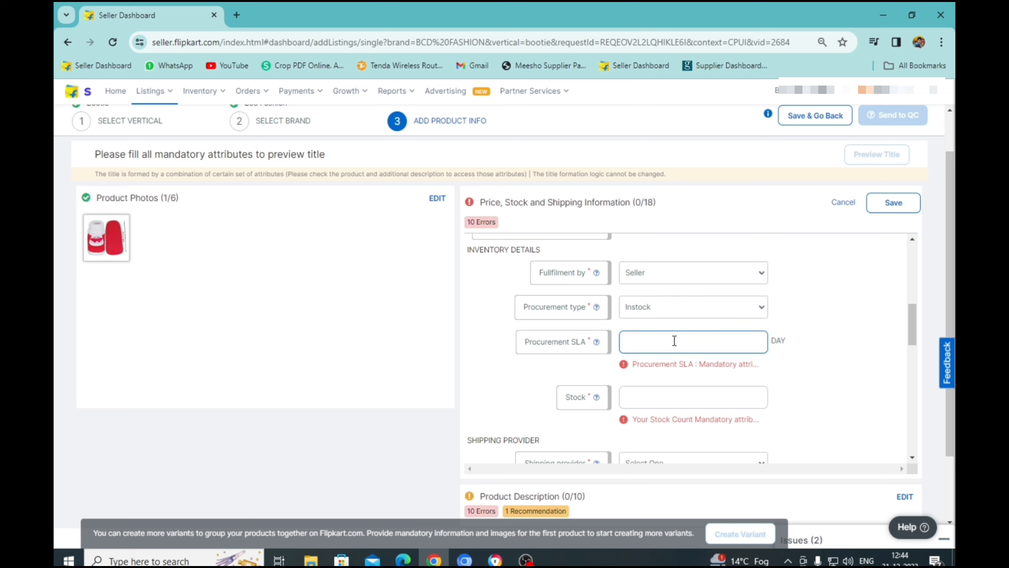
pyautogui.write('2')
# Set the stock to 1 and choose Flipkart as the shipping provider.
pyautogui.click(913, 457)
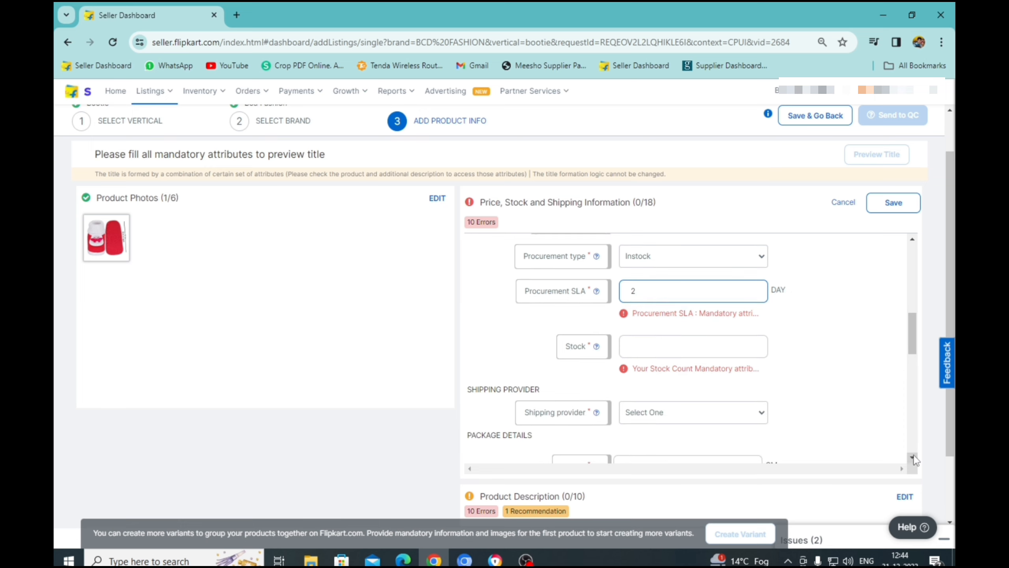
pyautogui.click(912, 457)
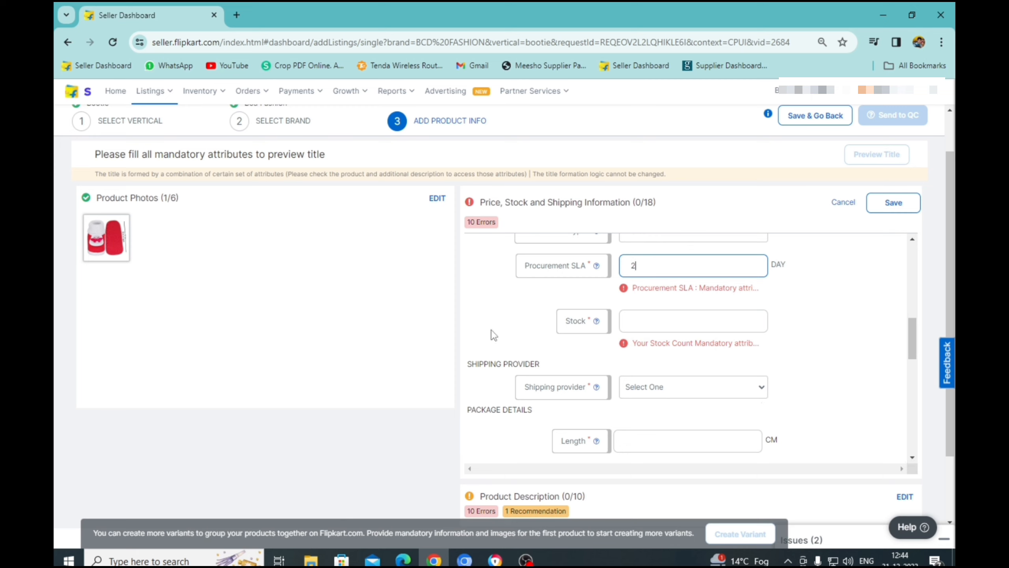
pyautogui.click(660, 318)
pyautogui.write('1')
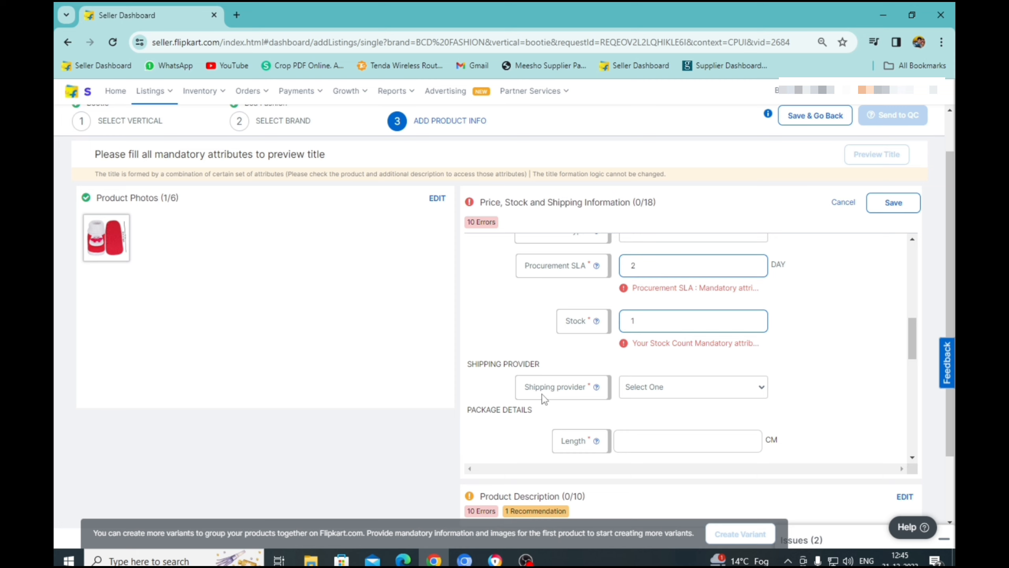
pyautogui.click(634, 387)
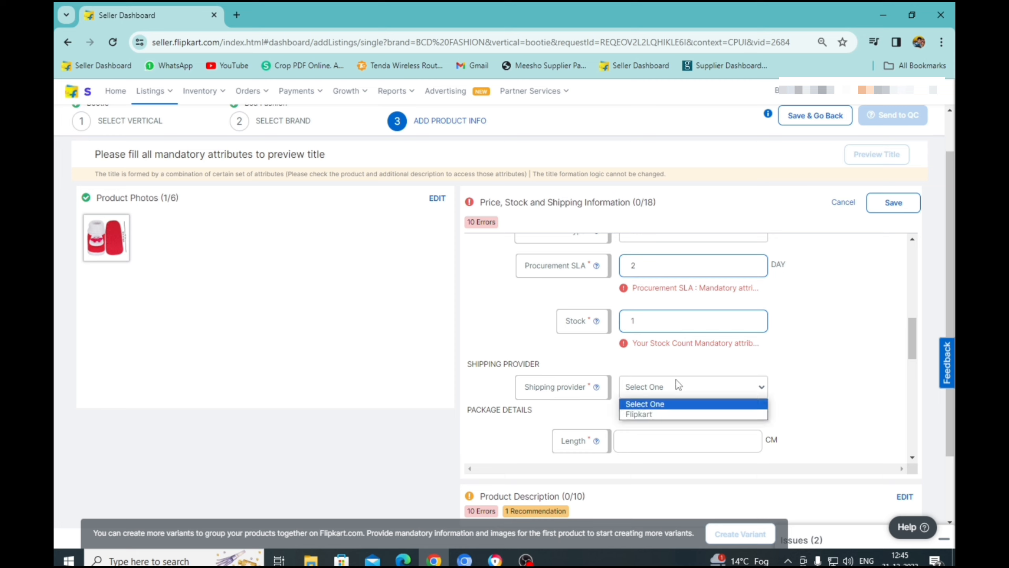
pyautogui.click(662, 415)
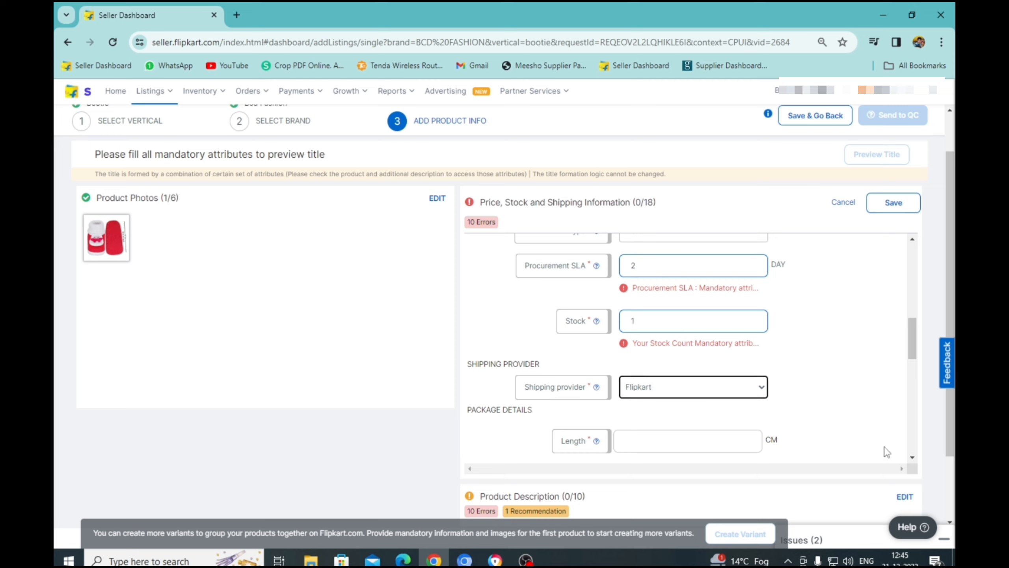
# Set the package length to 10 cm, the breadth to 8 cm and the height to 3 cm.
pyautogui.doubleClick(908, 460)
pyautogui.click(910, 458)
pyautogui.click(911, 459)
pyautogui.click(910, 458)
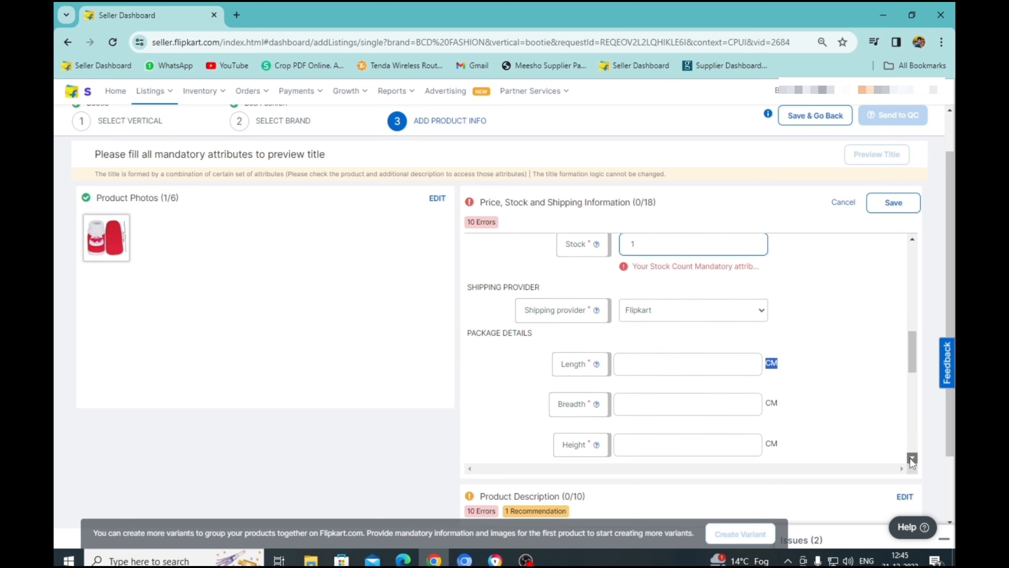
pyautogui.click(912, 459)
pyautogui.click(651, 342)
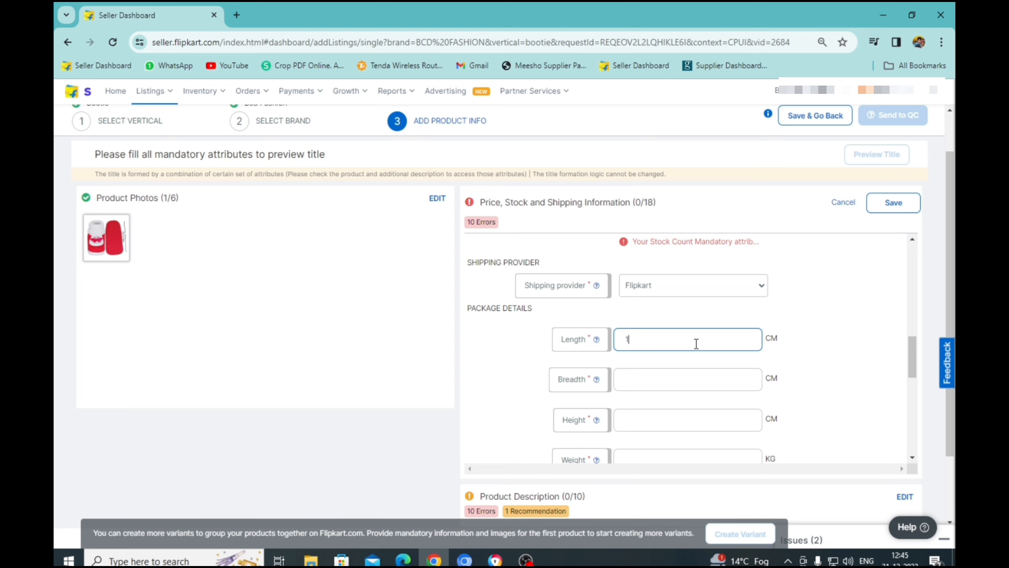
pyautogui.write('0')
pyautogui.click(651, 376)
pyautogui.write('8')
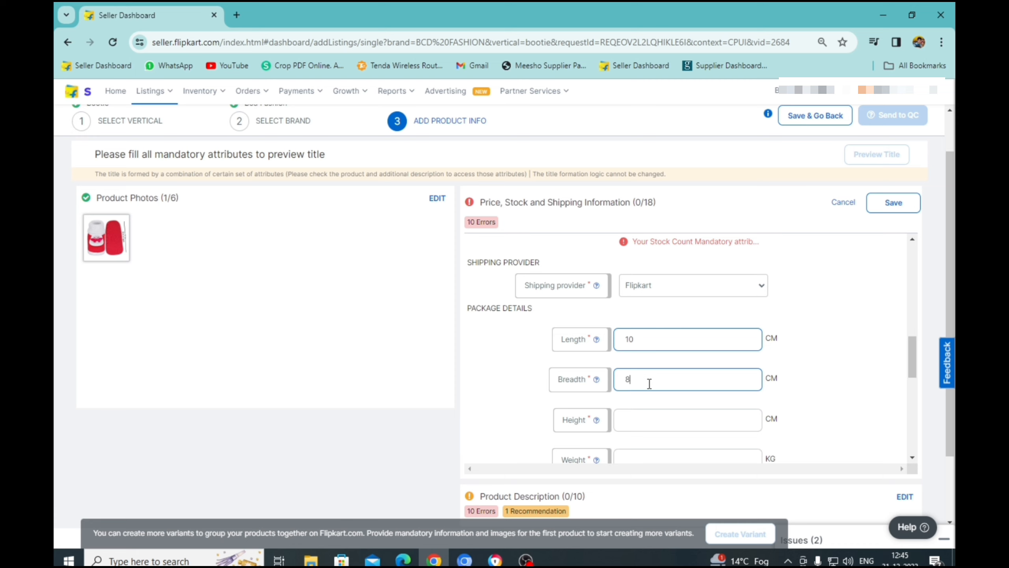
pyautogui.click(626, 419)
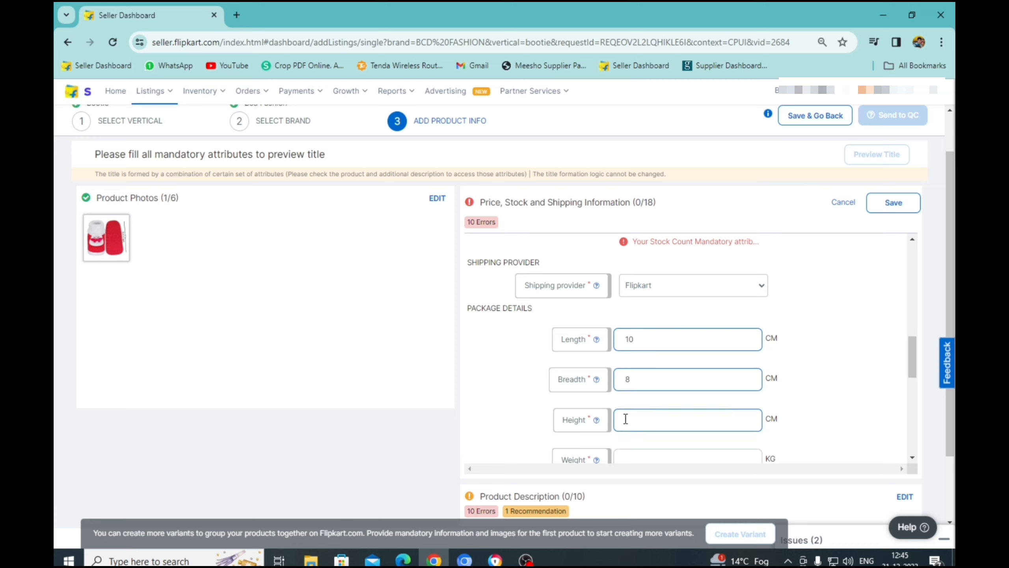
pyautogui.write('3')
# Set the package weight to 0.2 kg.
pyautogui.click(655, 460)
pyautogui.write('0')
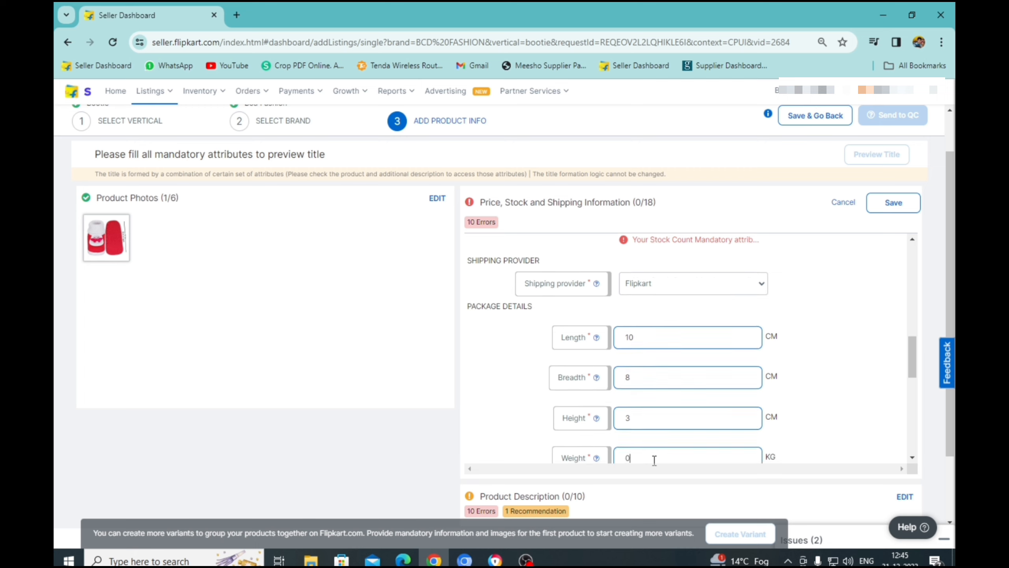
pyautogui.write('.2')
# Search Google for "booties for baby hsn code" in a new browser tab.
pyautogui.scroll(-4, 912, 458)
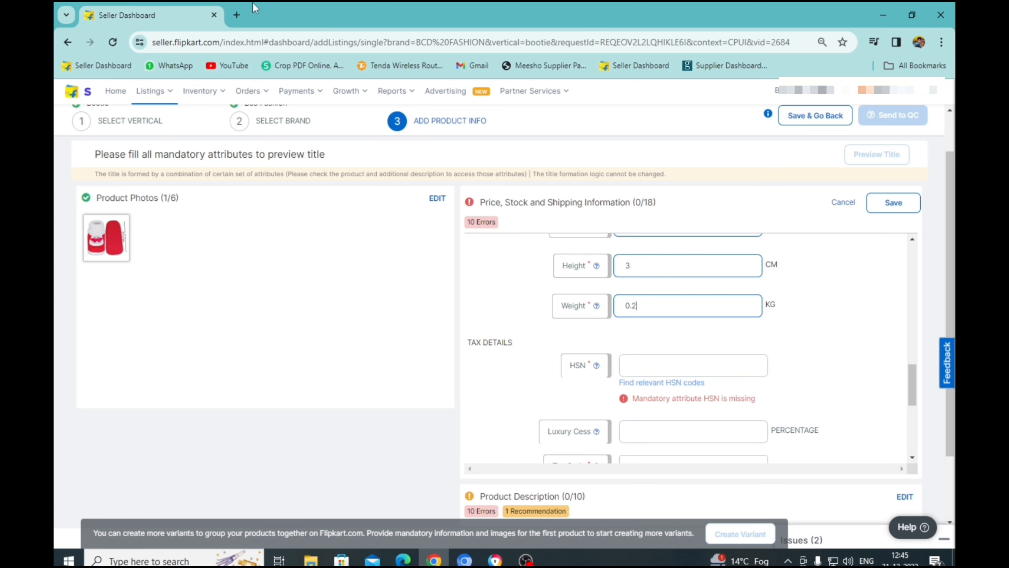
pyautogui.click(236, 15)
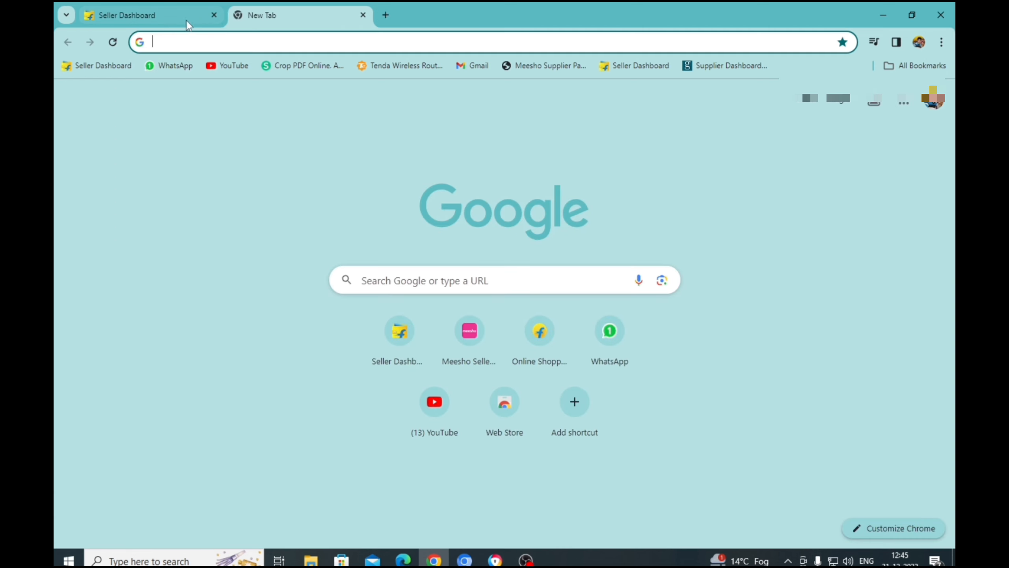
pyautogui.click(287, 44)
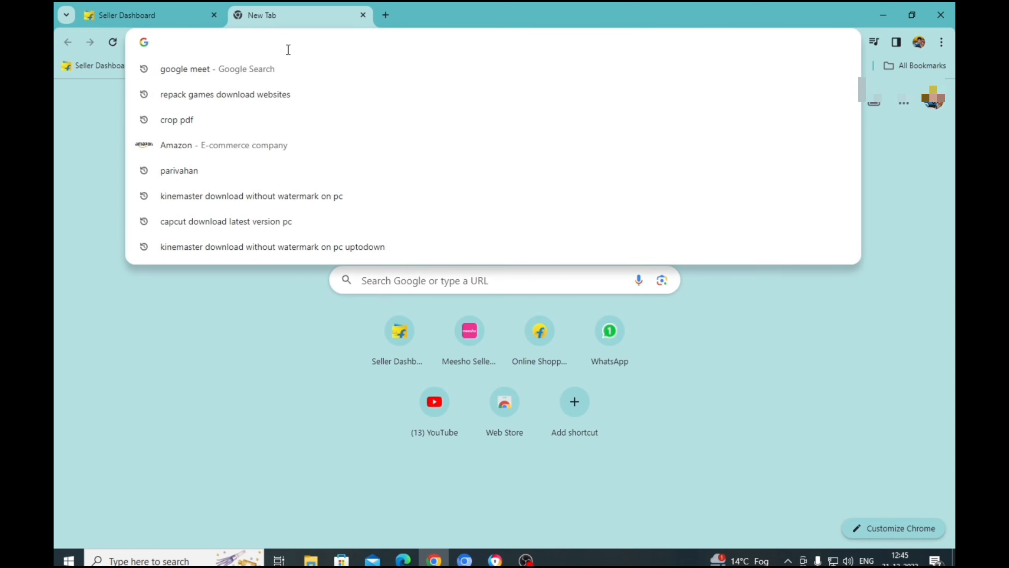
pyautogui.write('bootrie')
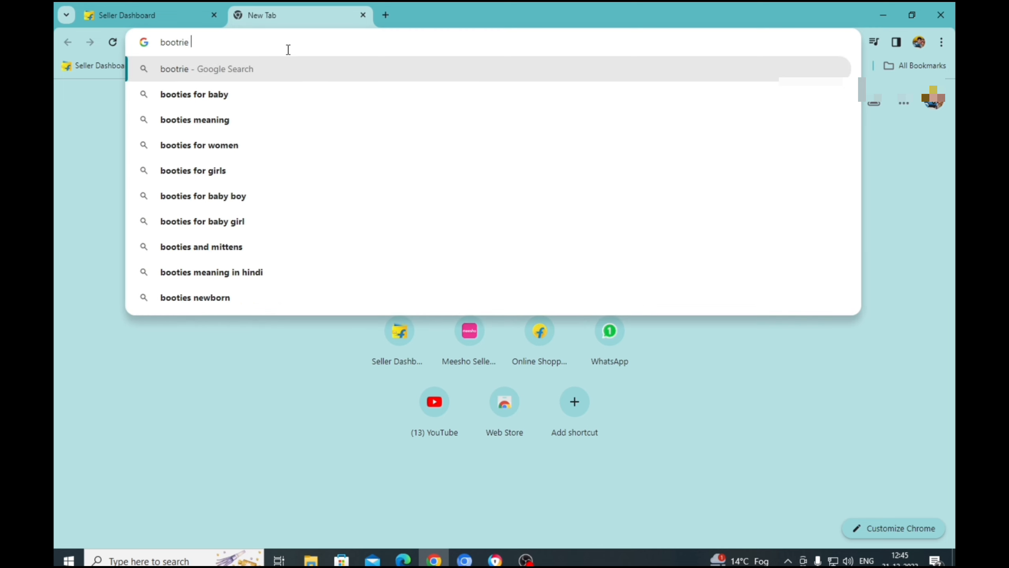
pyautogui.press('Down')
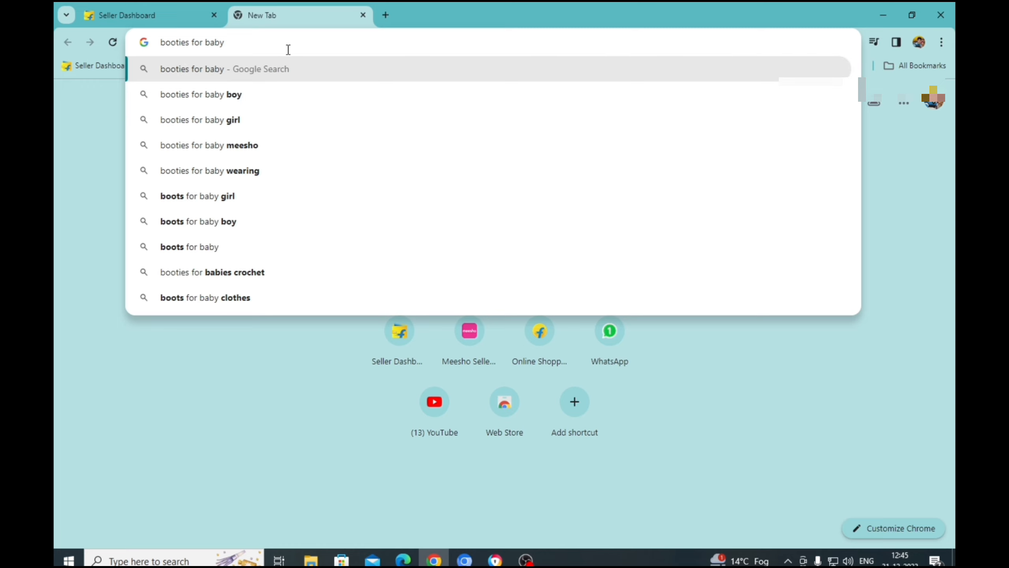
pyautogui.write('hs')
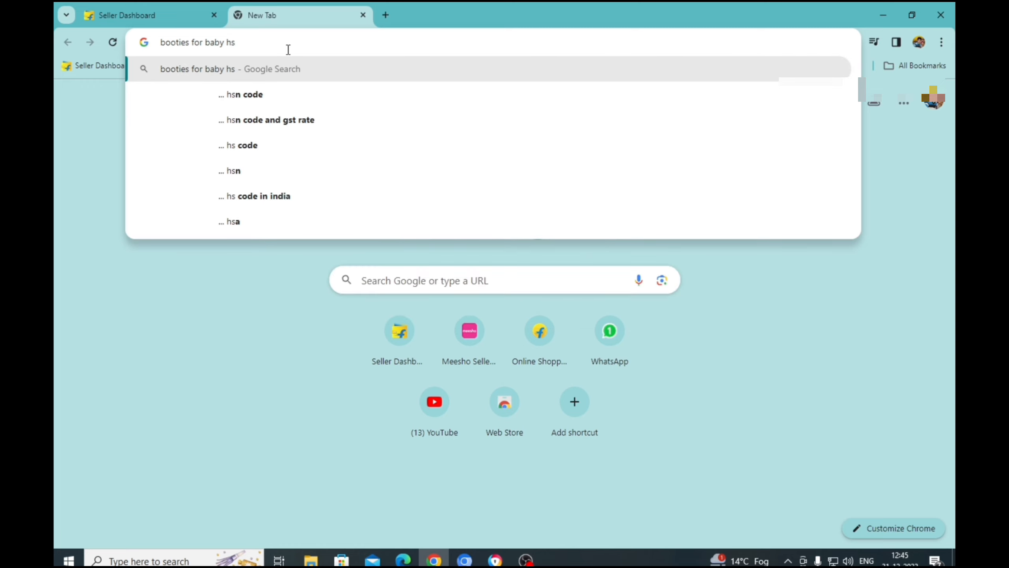
pyautogui.press('Down')
pyautogui.press('Return')
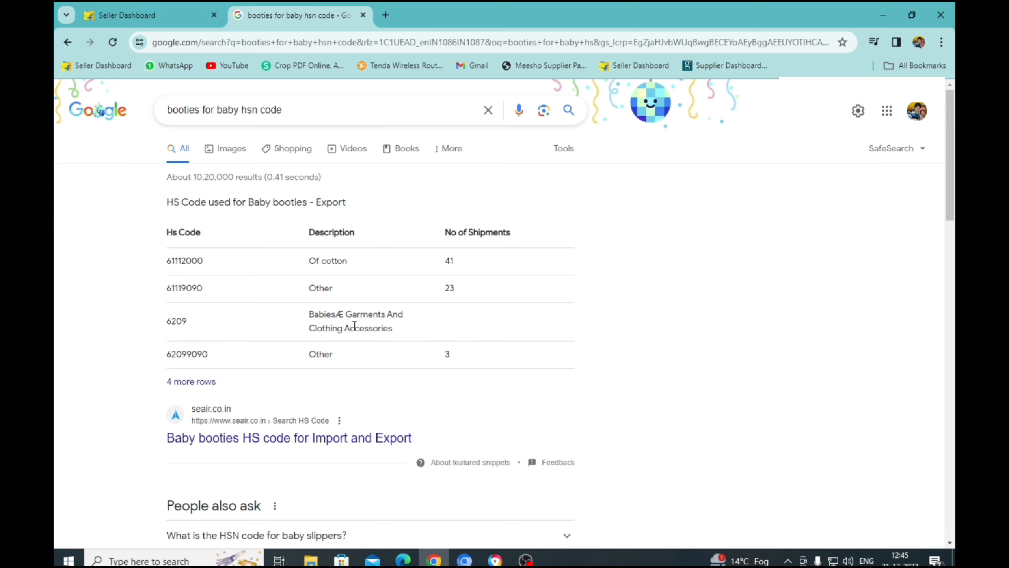
# Pick HSN code 6209 for babies' garments and clothing accessories from the results and enter it in the Seller Dashboard listing's tax details.
pyautogui.doubleClick(181, 321)
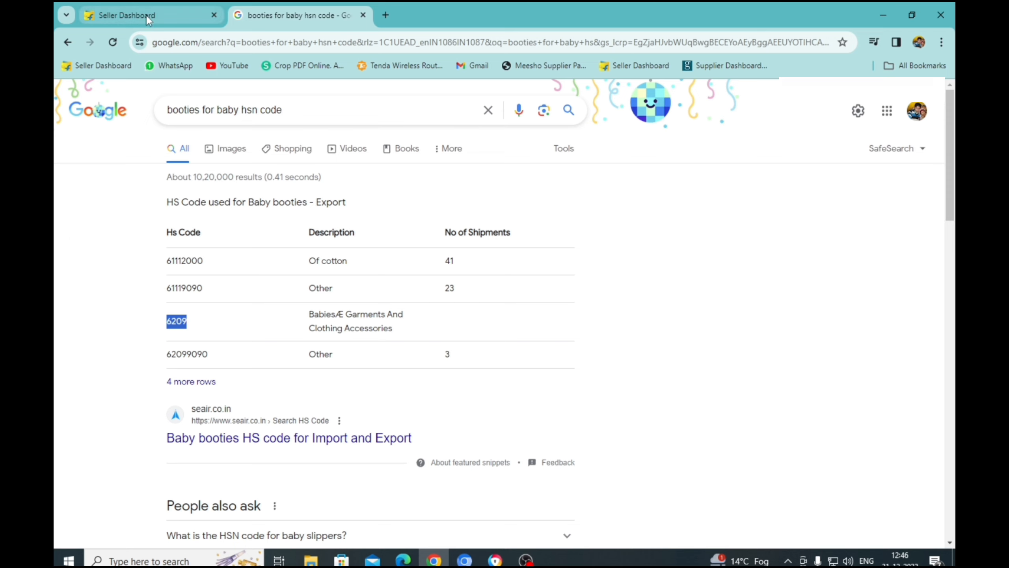
pyautogui.click(119, 15)
pyautogui.click(626, 365)
pyautogui.write('6209')
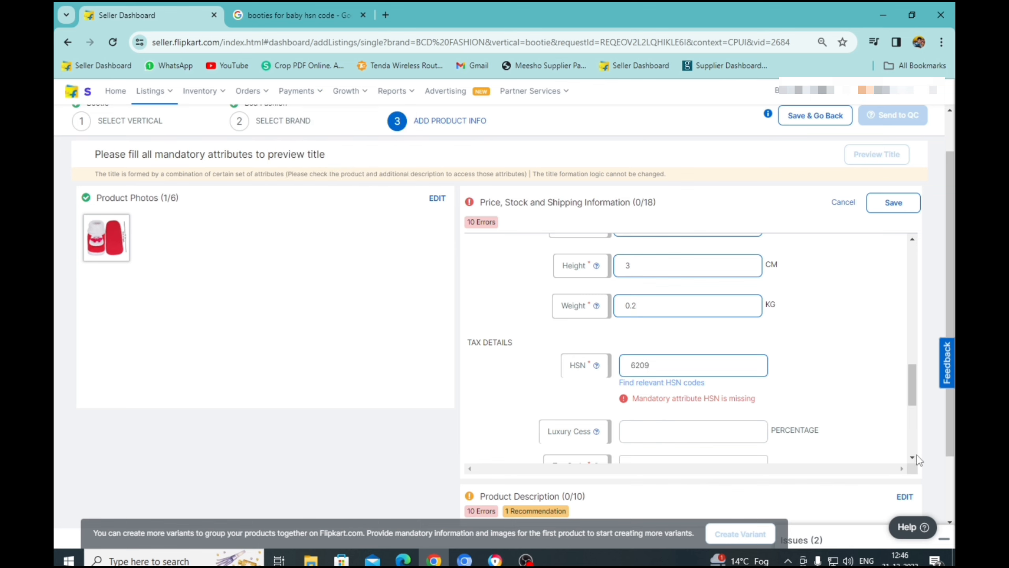
pyautogui.scroll(-2, 920, 460)
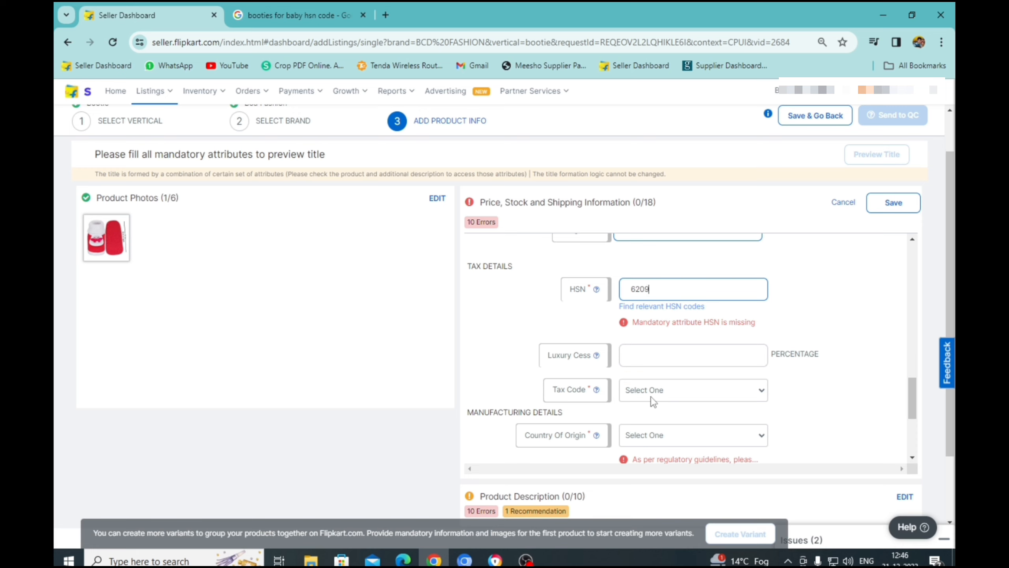
# Set the tax code to GST_5 and the country of origin to India.
pyautogui.click(664, 396)
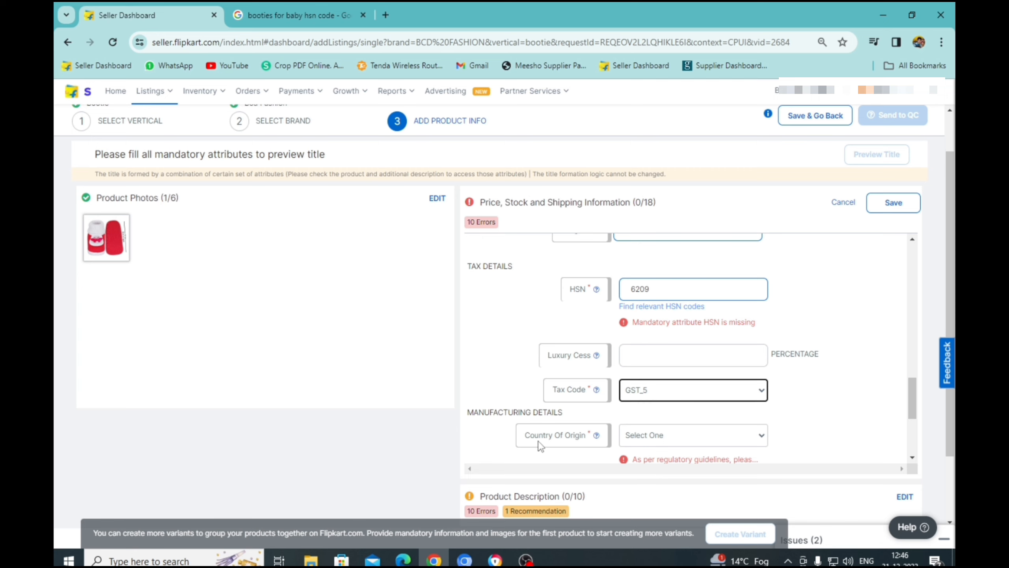
pyautogui.click(706, 442)
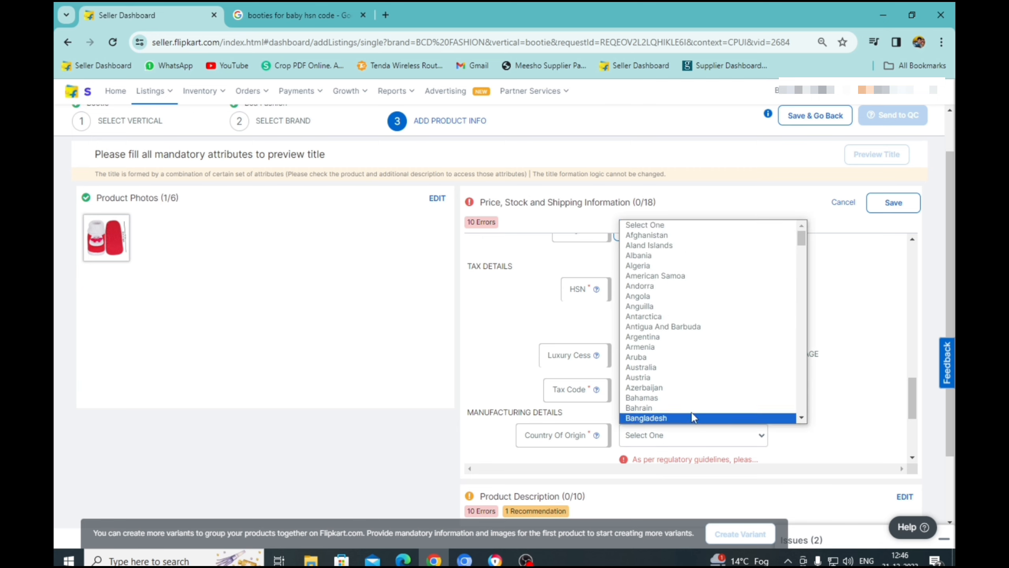
pyautogui.write('india')
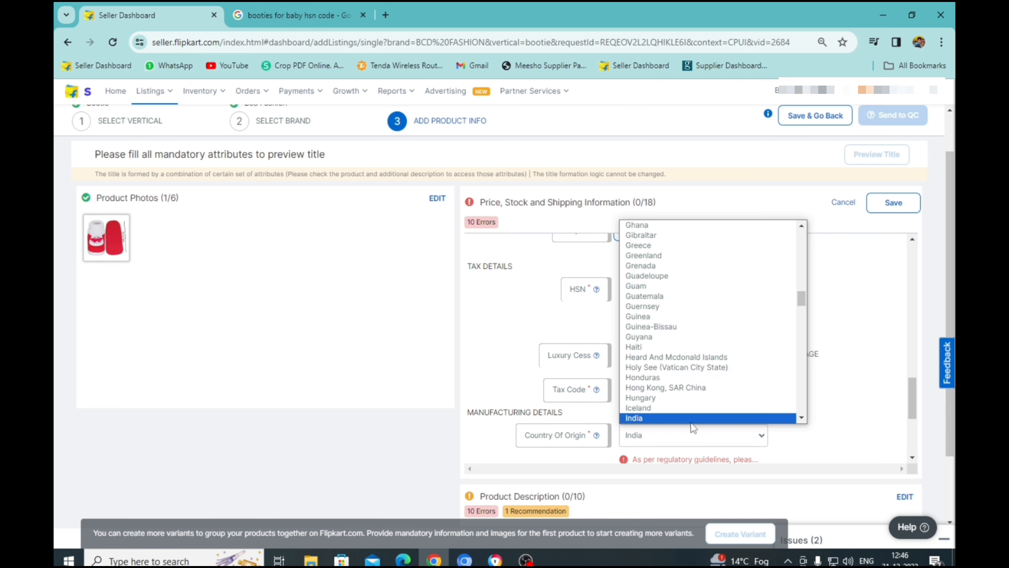
pyautogui.click(692, 424)
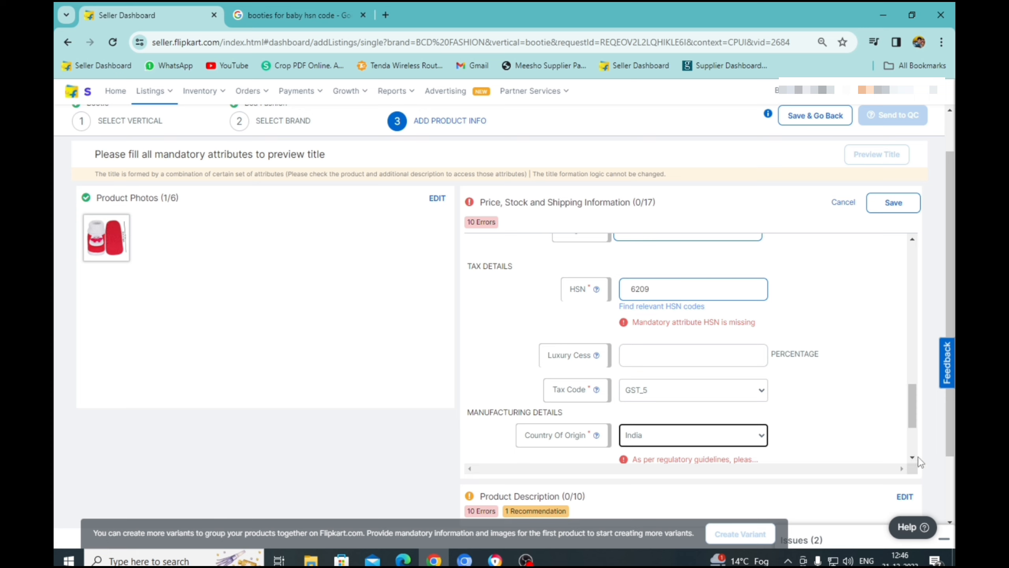
# Fill in the manufacturer and packer details with the previously used address and save the price, stock and shipping information.
pyautogui.scroll(-2, 696, 358)
pyautogui.click(742, 417)
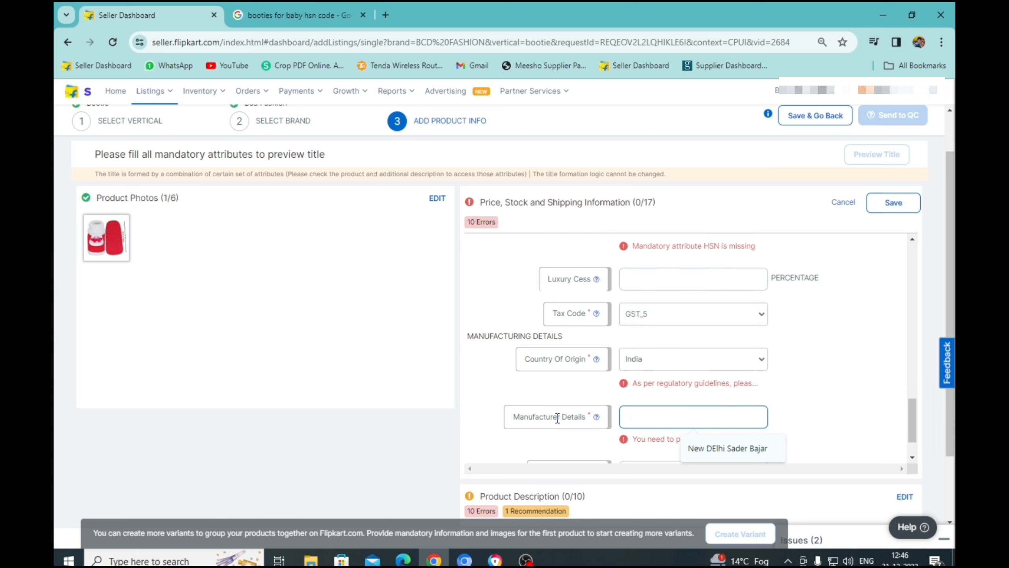
pyautogui.click(737, 452)
pyautogui.scroll(-2, 916, 464)
pyautogui.click(655, 421)
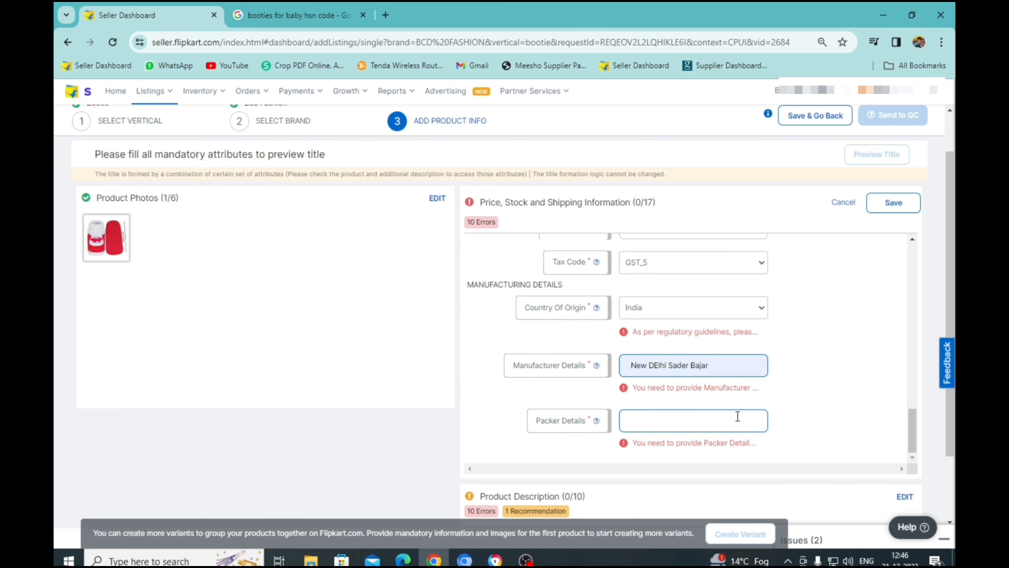
pyautogui.click(754, 453)
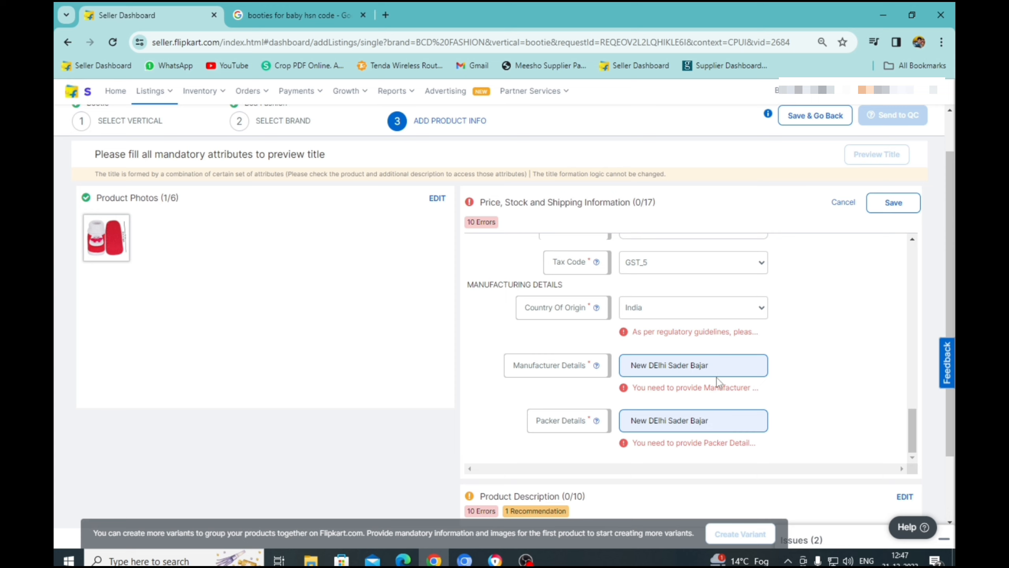
pyautogui.click(710, 421)
pyautogui.click(895, 215)
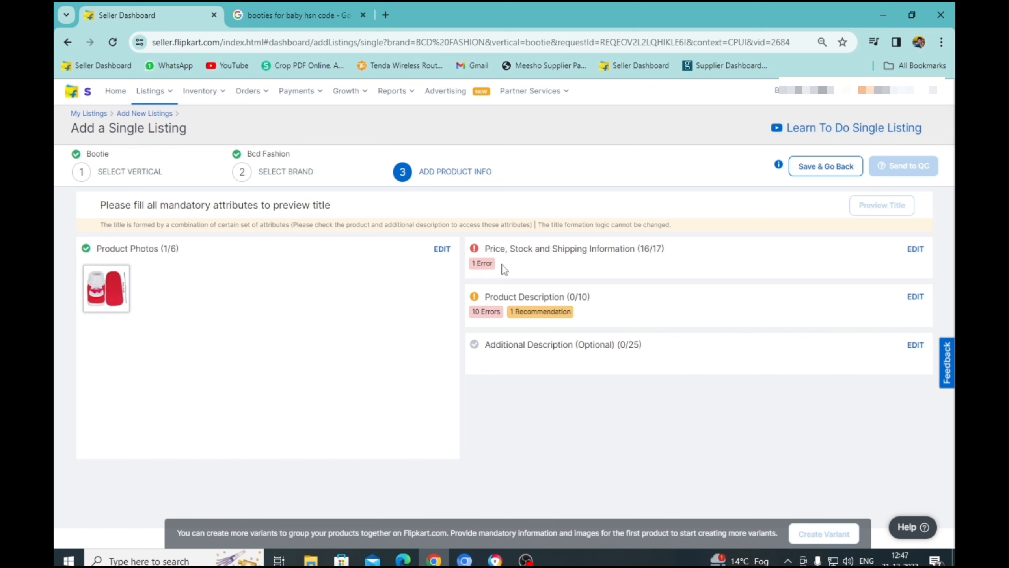
# Reopen the price, stock and shipping information, change the tax code to GST_APPAREL and save the section.
pyautogui.click(913, 254)
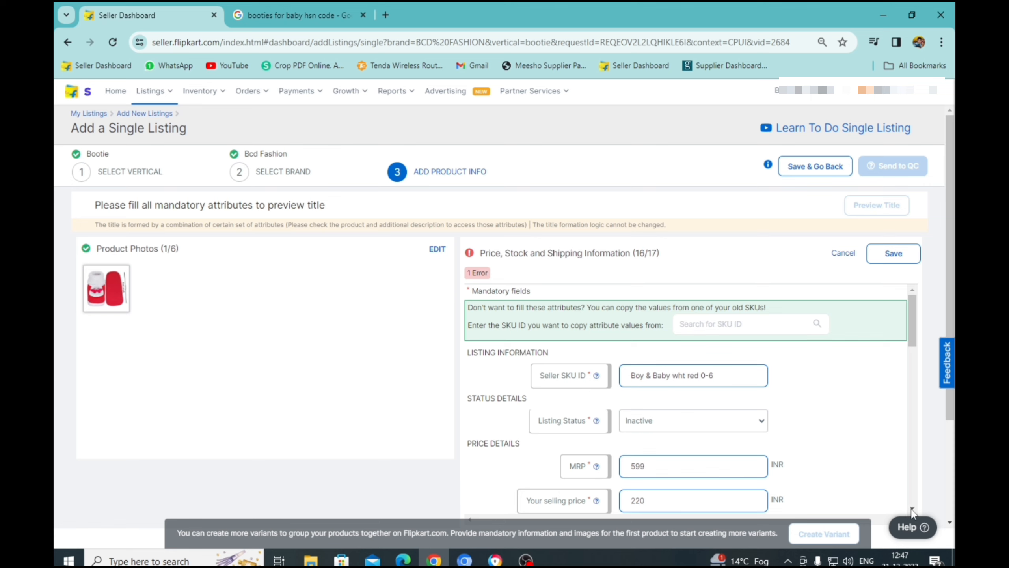
pyautogui.scroll(-3, 912, 513)
pyautogui.scroll(-6, 912, 513)
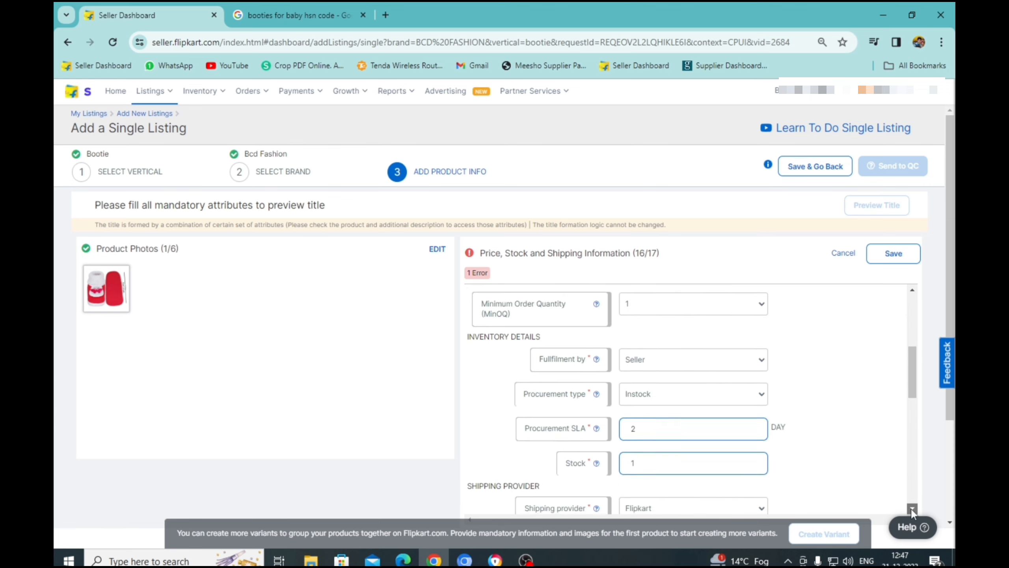
pyautogui.scroll(-5, 912, 509)
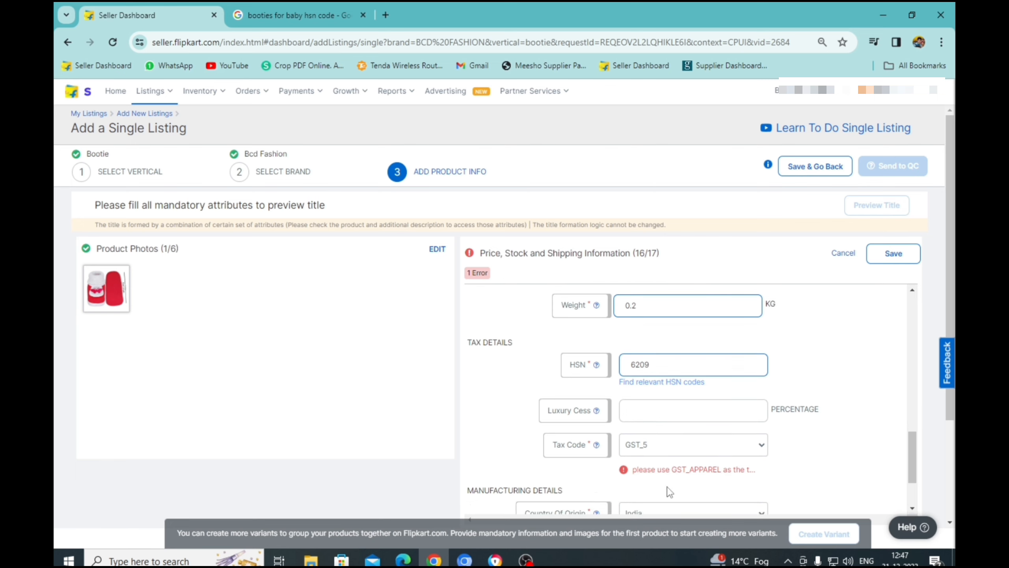
pyautogui.click(700, 451)
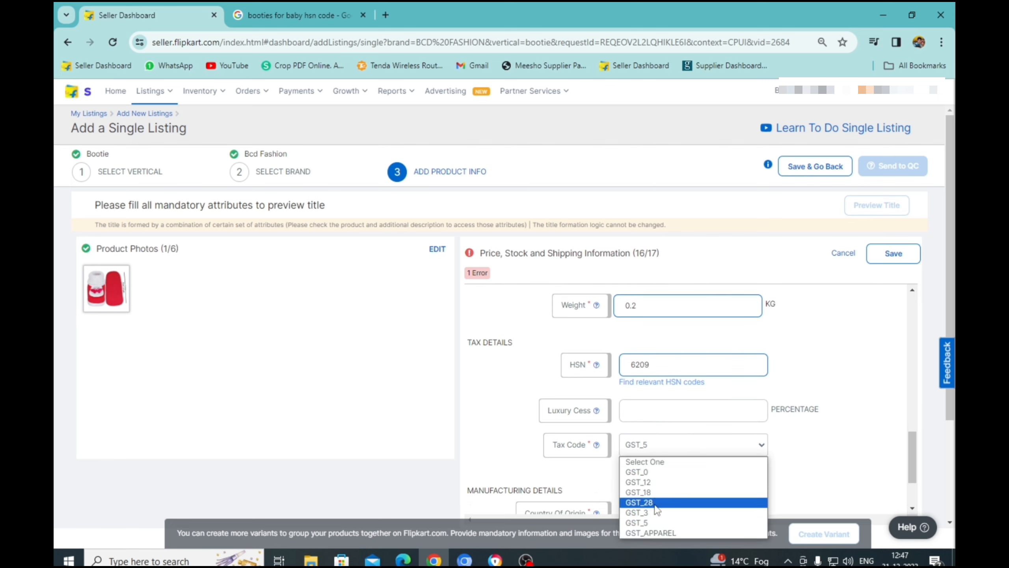
pyautogui.click(676, 533)
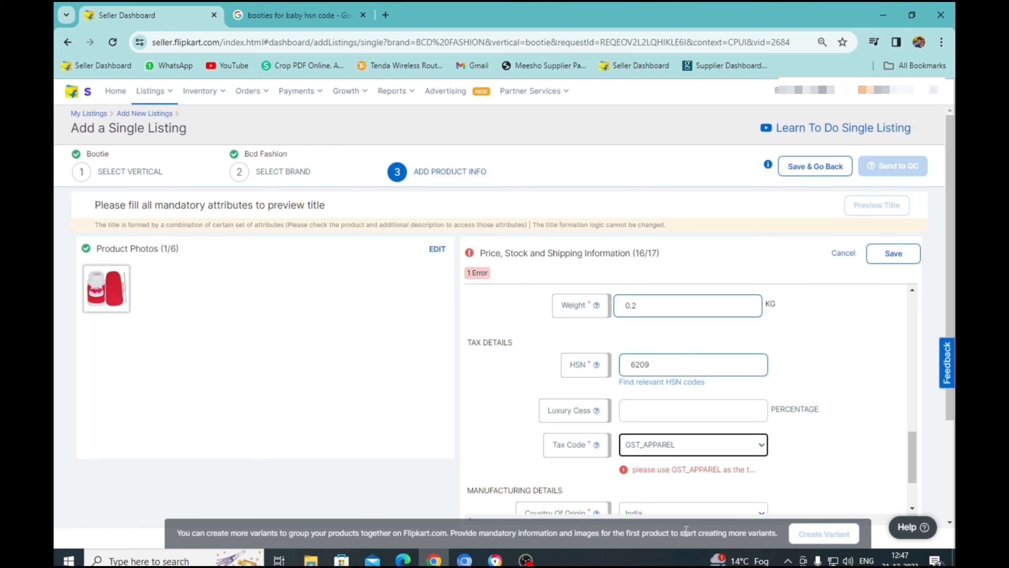
pyautogui.click(886, 263)
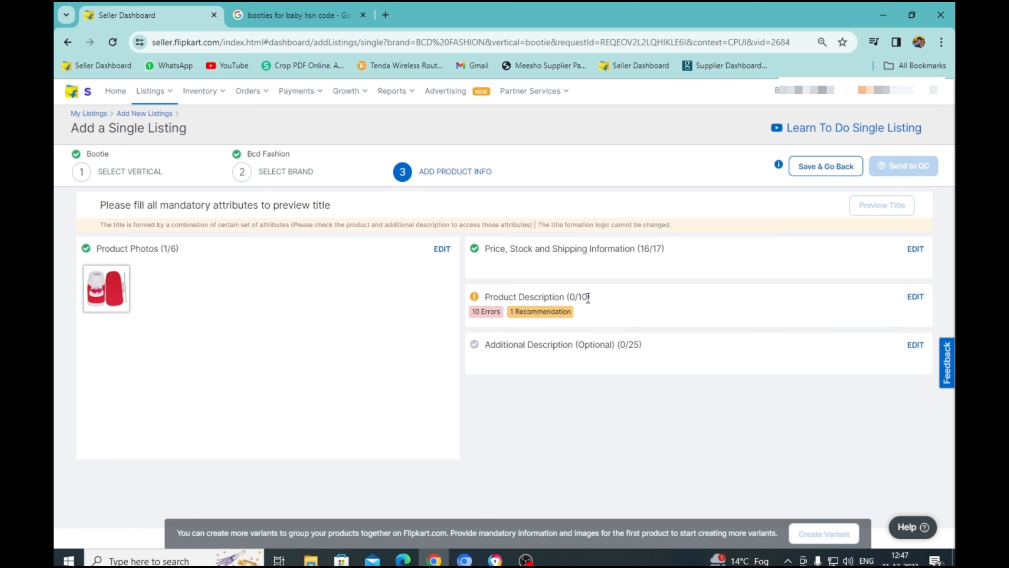
# Open the product description for editing and accept the suggested Ideal For value, Baby Girls.
pyautogui.click(915, 298)
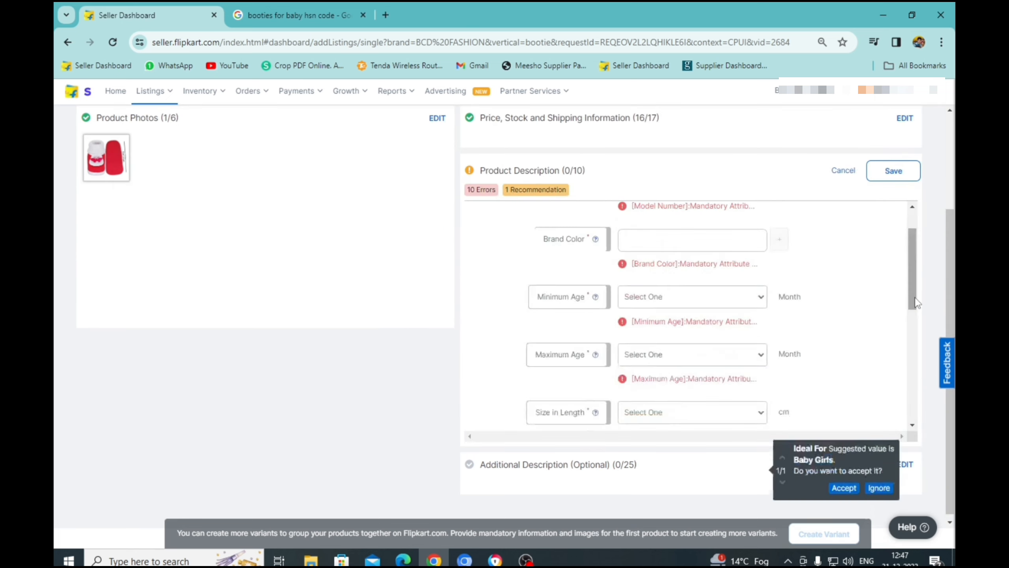
pyautogui.click(843, 334)
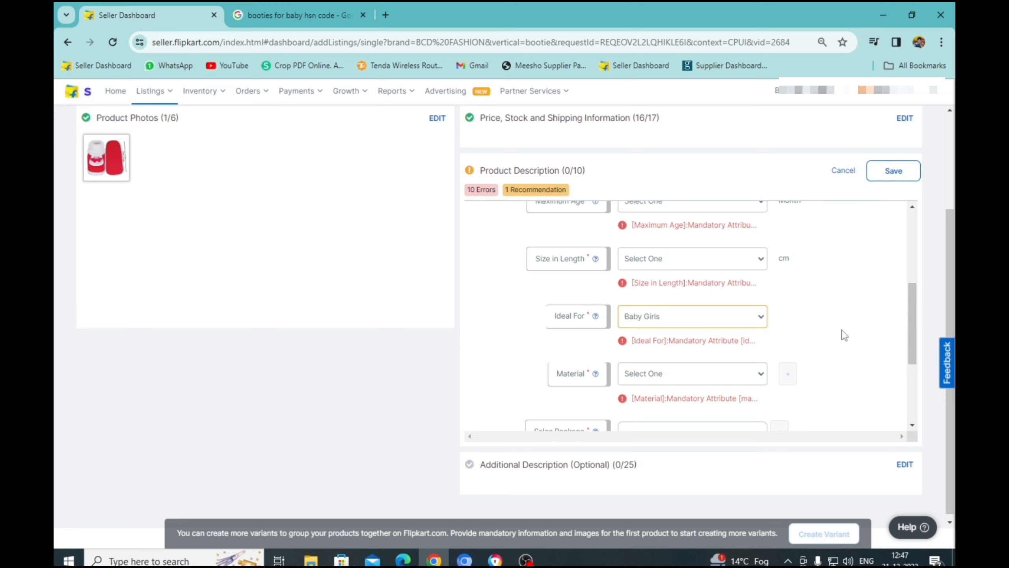
# Enter "baby & boy 2024" as the model number in the product description.
pyautogui.scroll(5, 910, 338)
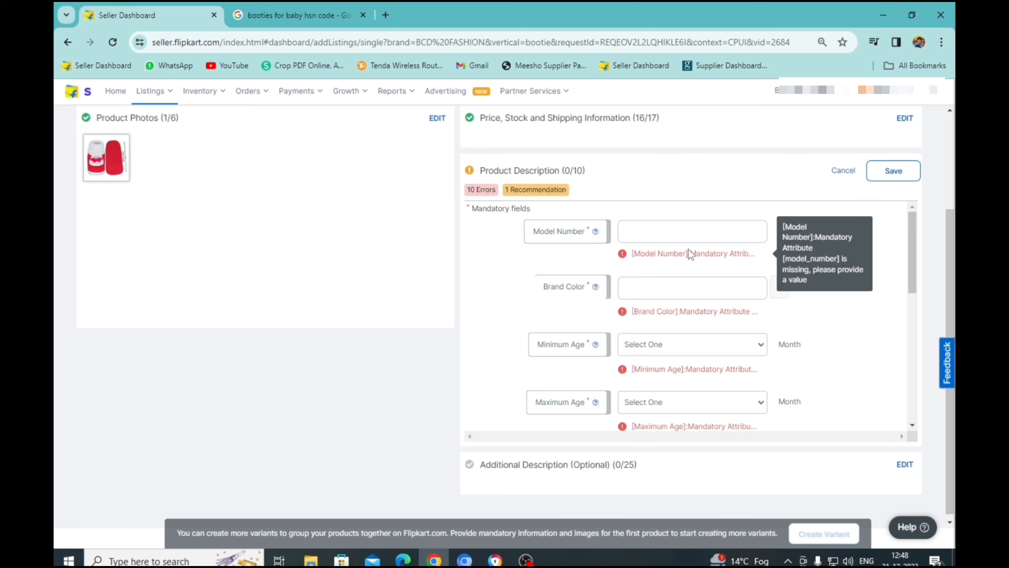
pyautogui.click(662, 236)
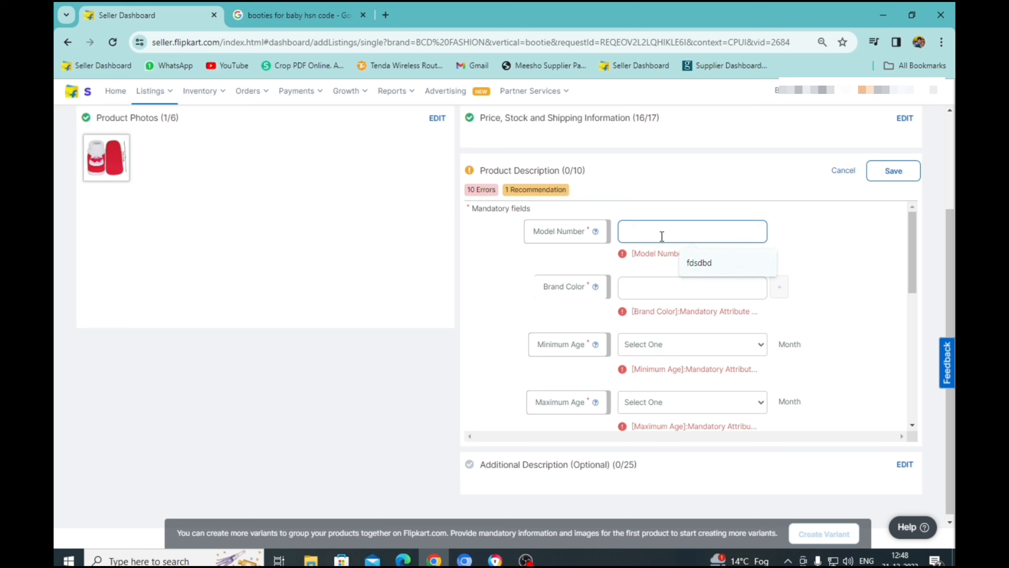
pyautogui.write('ba')
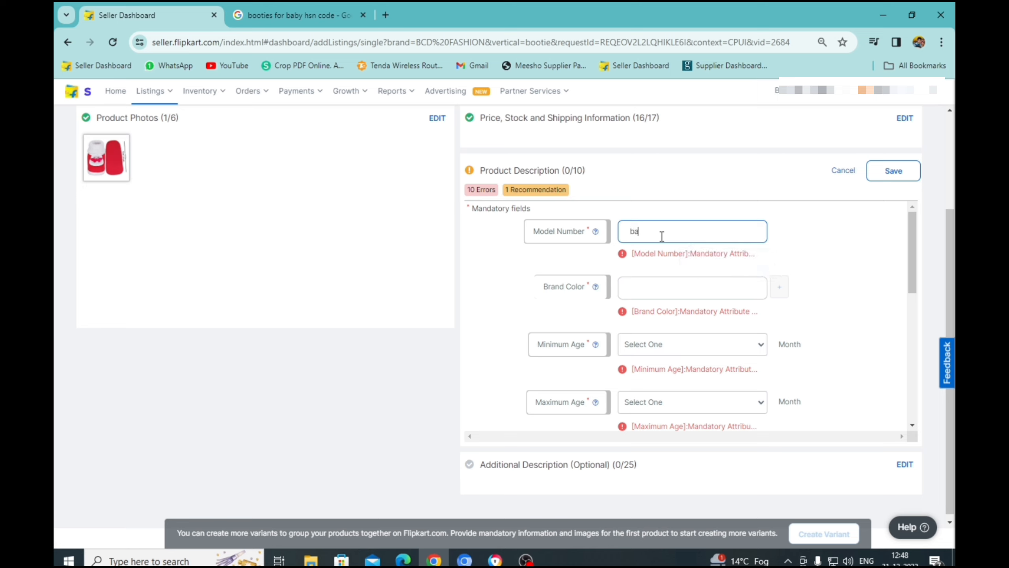
pyautogui.write('by &boy 2024')
pyautogui.click(655, 231)
# Set the brand color to white and add Red as a second brand color.
pyautogui.click(654, 285)
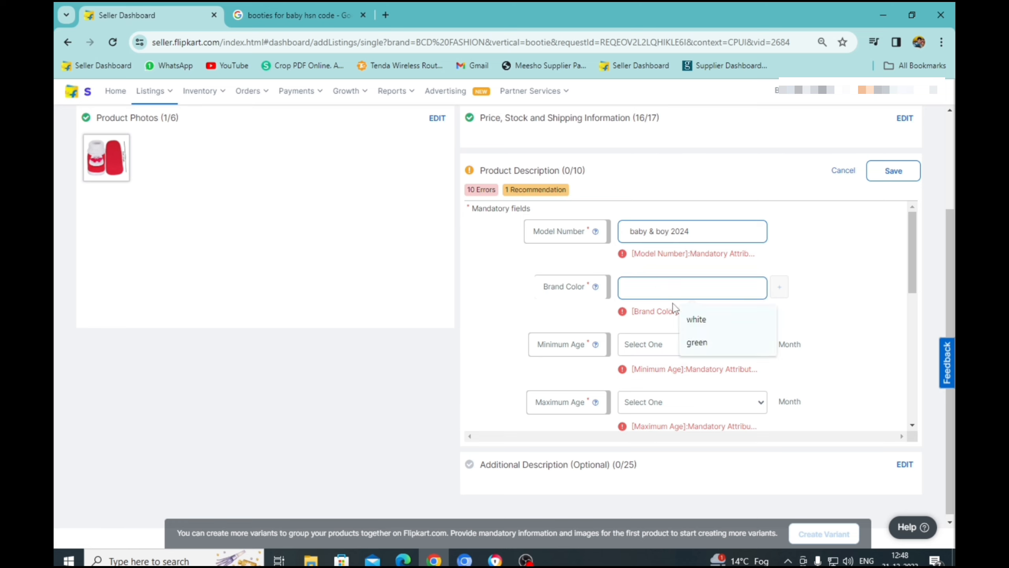
pyautogui.click(698, 320)
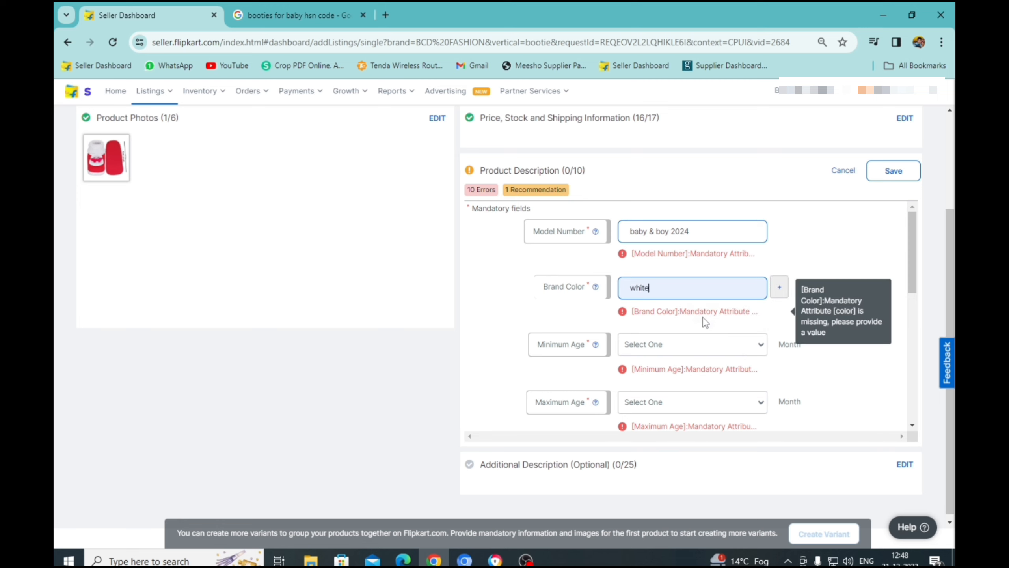
pyautogui.click(779, 287)
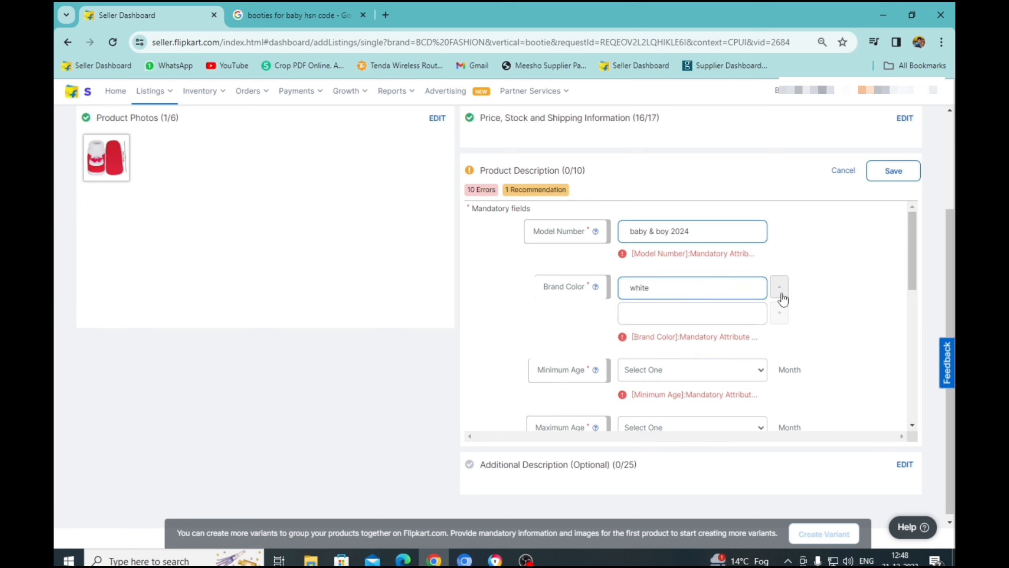
pyautogui.write('Red')
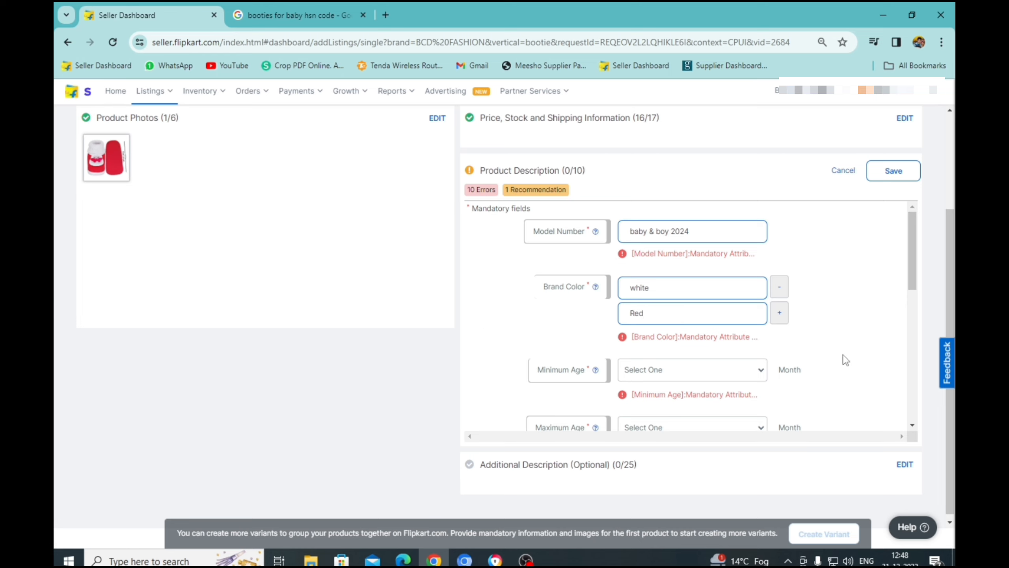
# Set the minimum age to 0 months and the maximum age to 6 months.
pyautogui.click(913, 425)
pyautogui.click(672, 345)
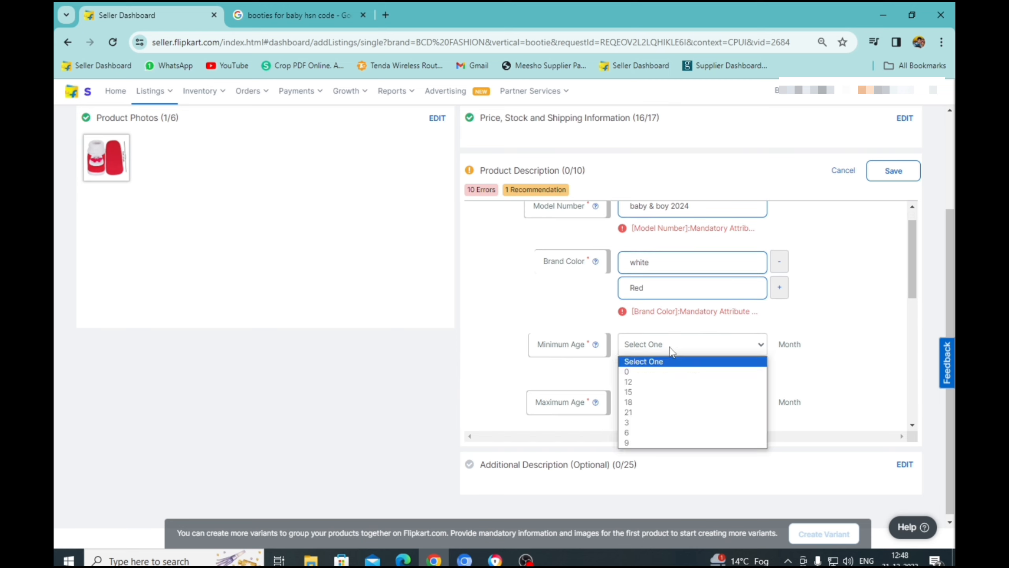
pyautogui.click(642, 373)
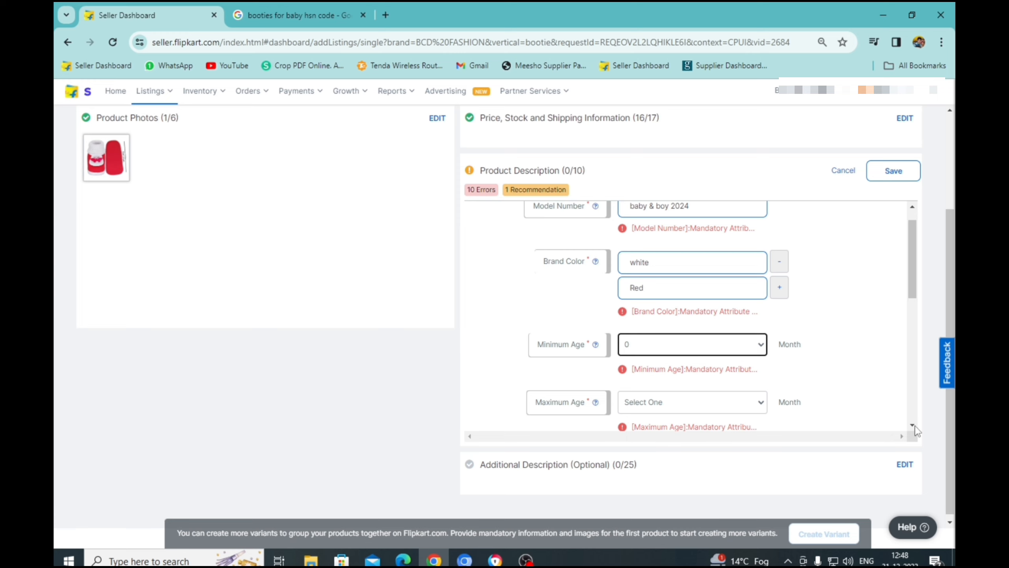
pyautogui.scroll(-1, 917, 426)
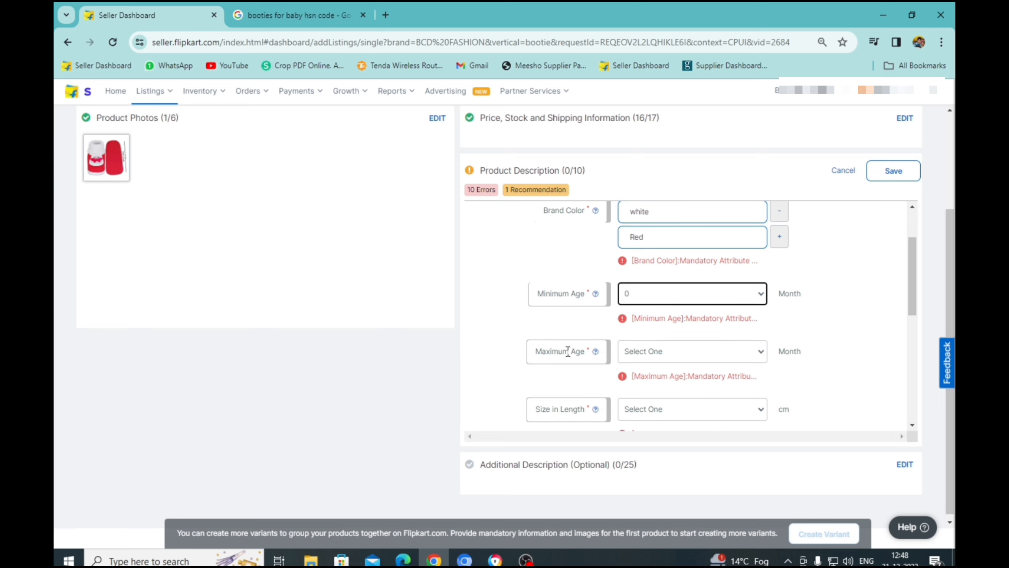
pyautogui.click(672, 357)
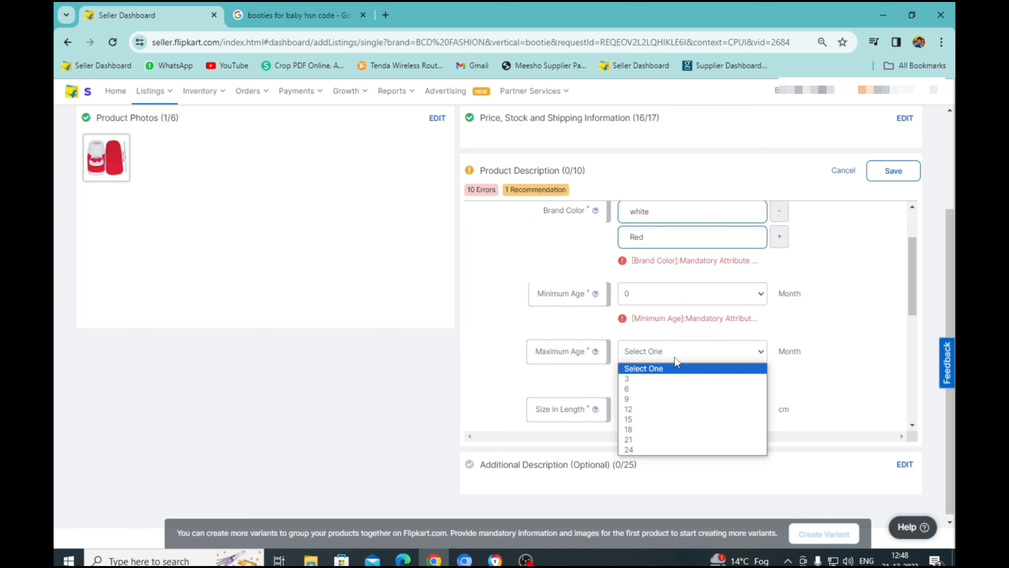
pyautogui.click(649, 389)
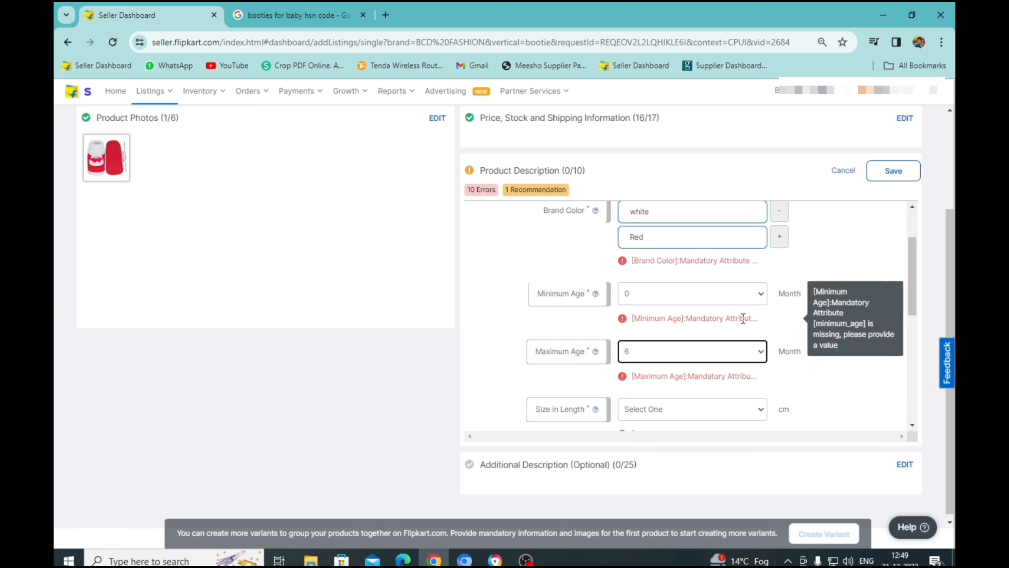
pyautogui.click(761, 301)
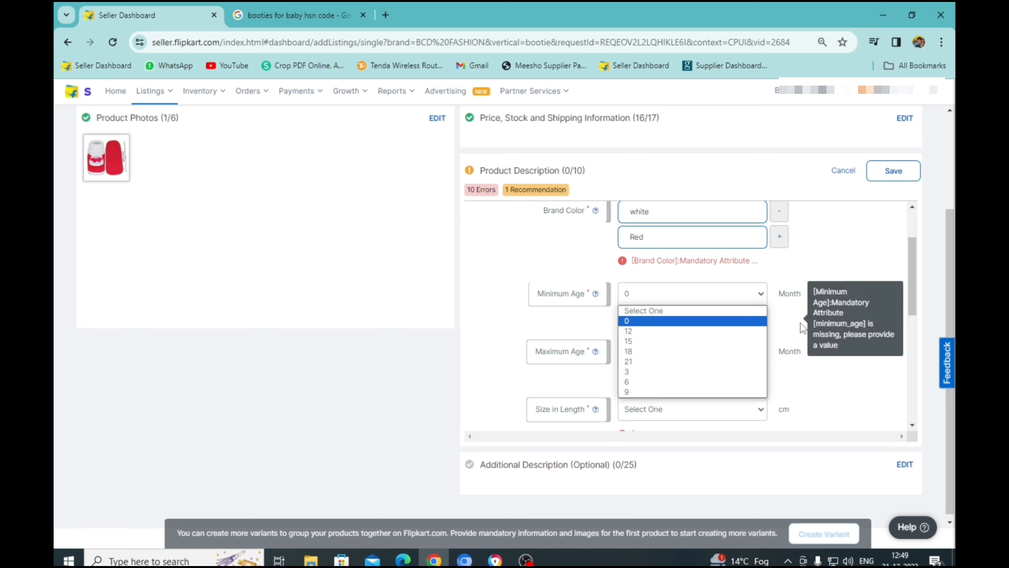
pyautogui.click(835, 293)
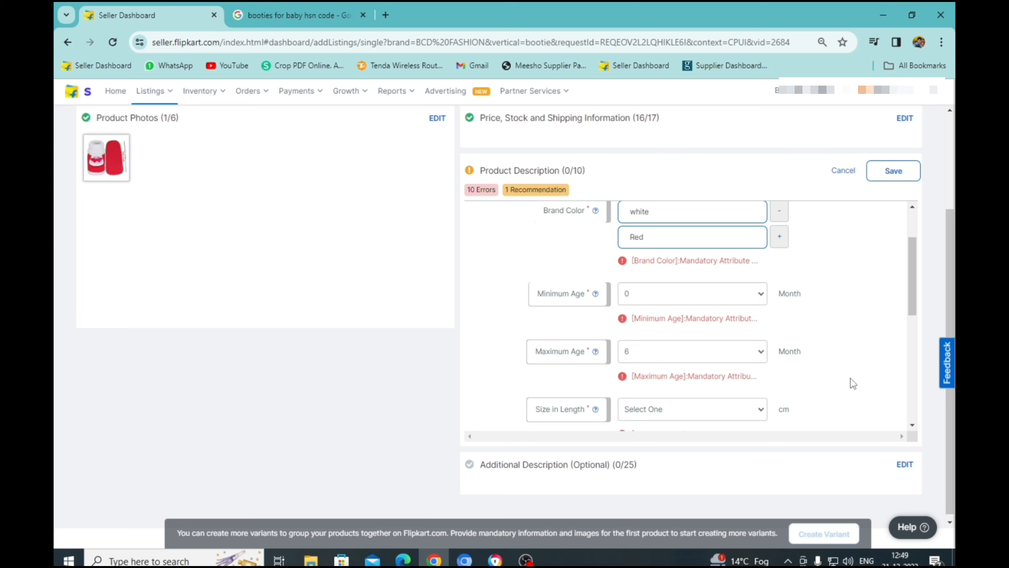
# Set the product's size in length to 12 cm.
pyautogui.scroll(-2, 916, 425)
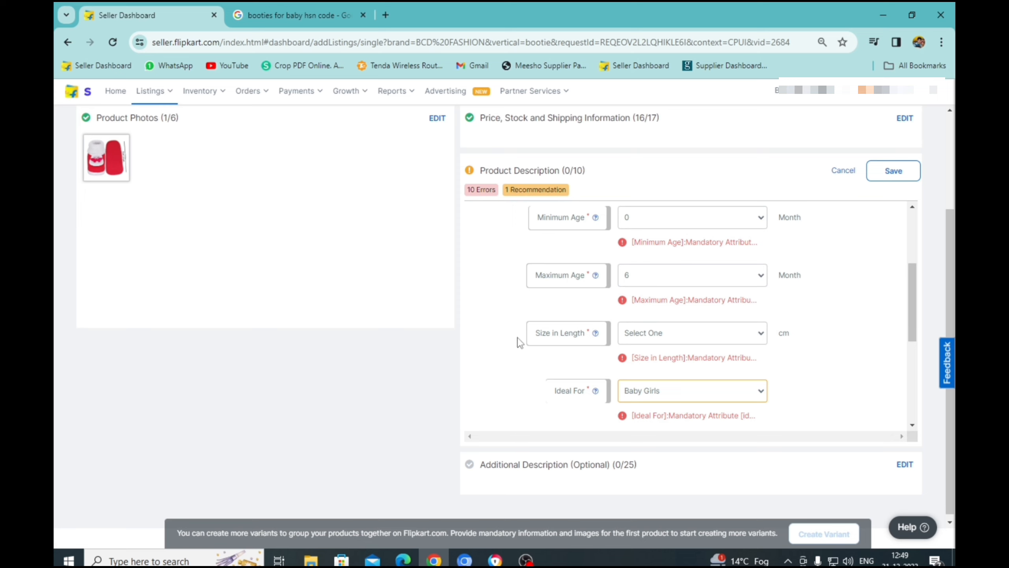
pyautogui.click(676, 338)
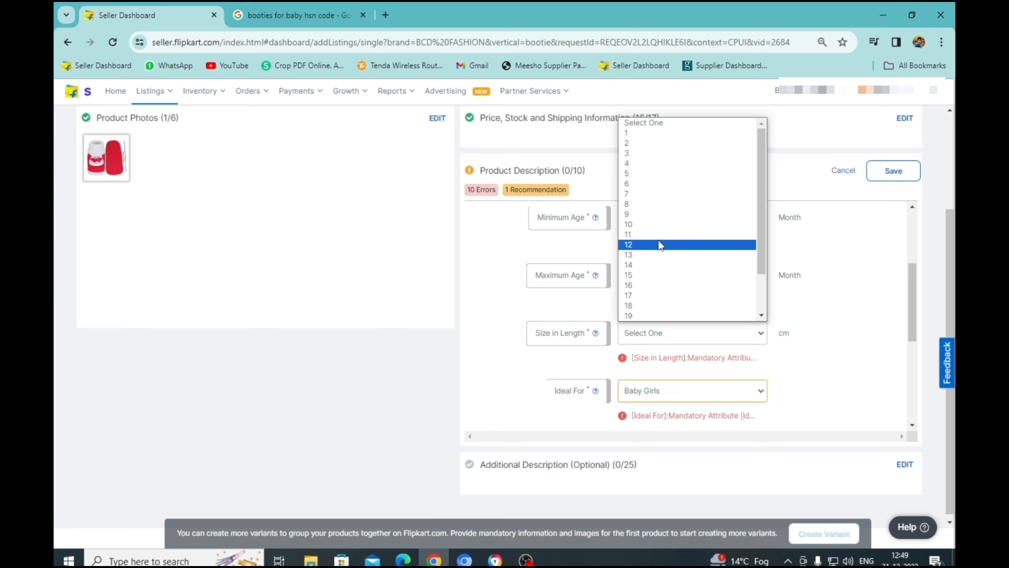
pyautogui.click(642, 245)
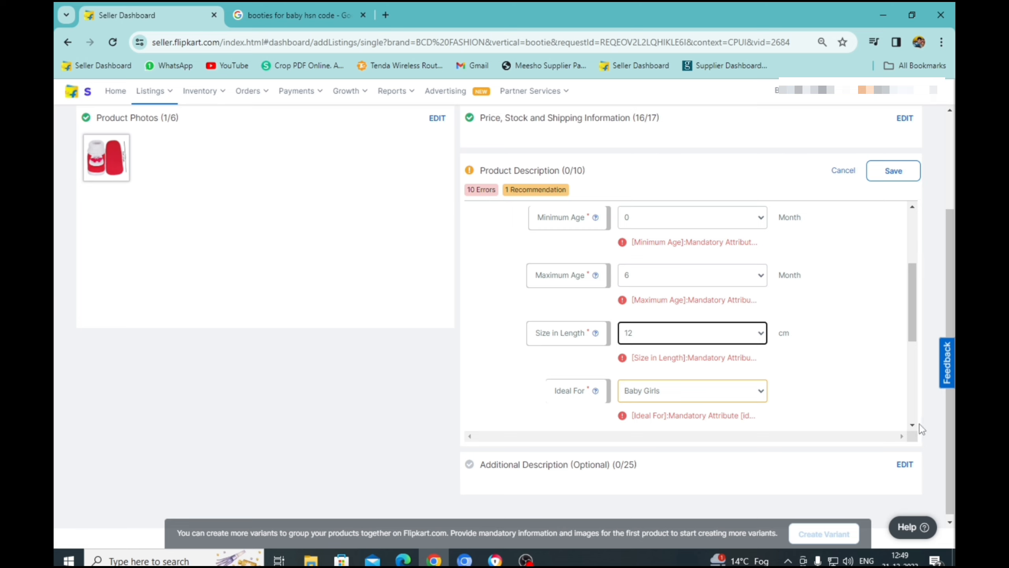
# Set Ideal For to Baby Boys & Baby Girls and the material to Cotton in the product description.
pyautogui.scroll(-1, 912, 424)
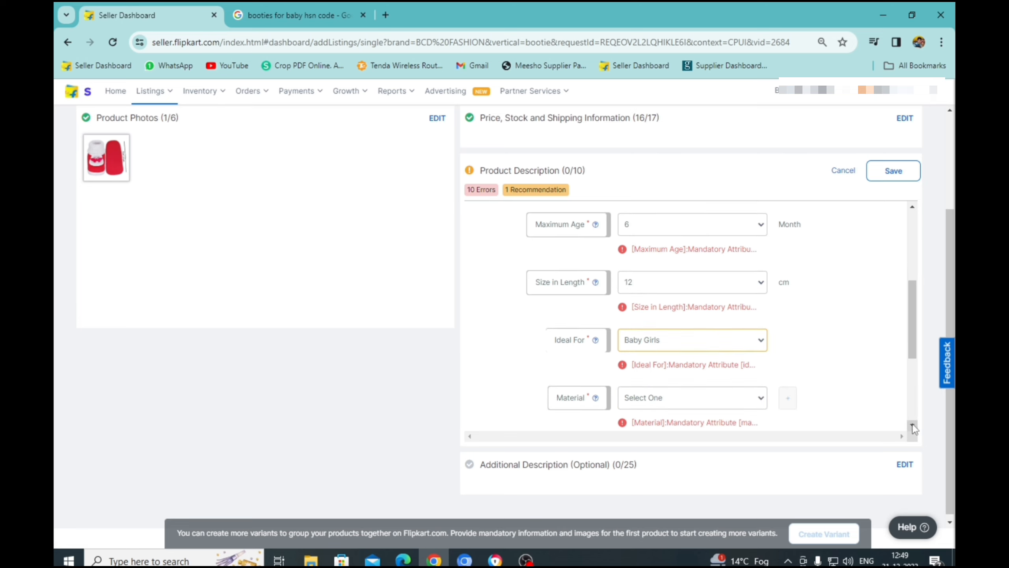
pyautogui.click(711, 345)
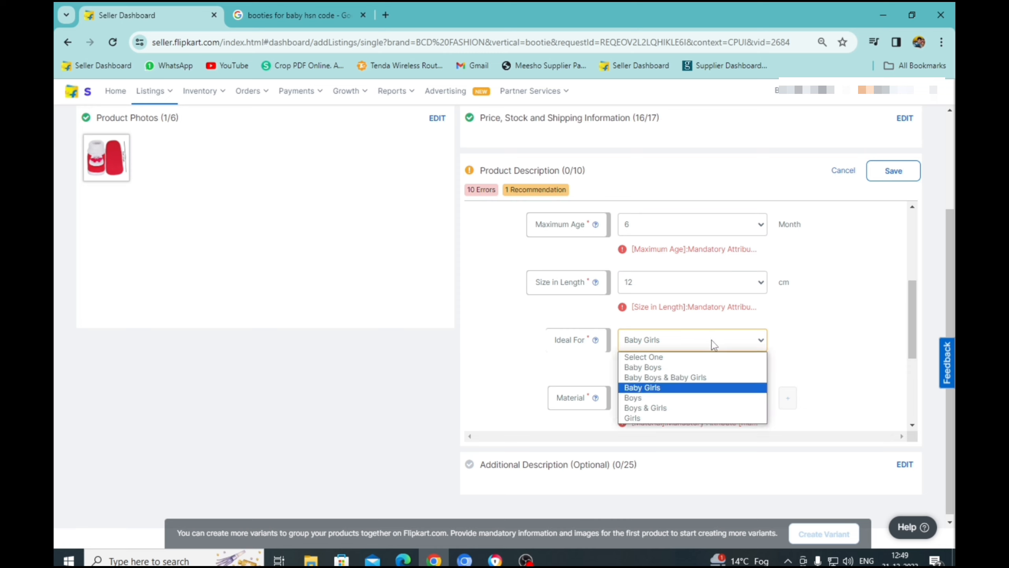
pyautogui.click(693, 378)
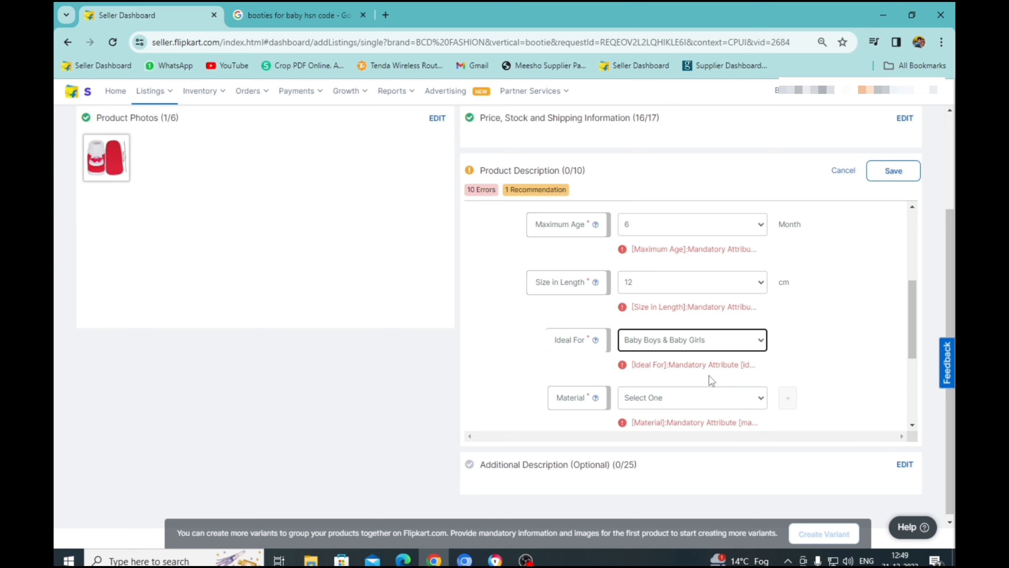
pyautogui.scroll(-1, 914, 428)
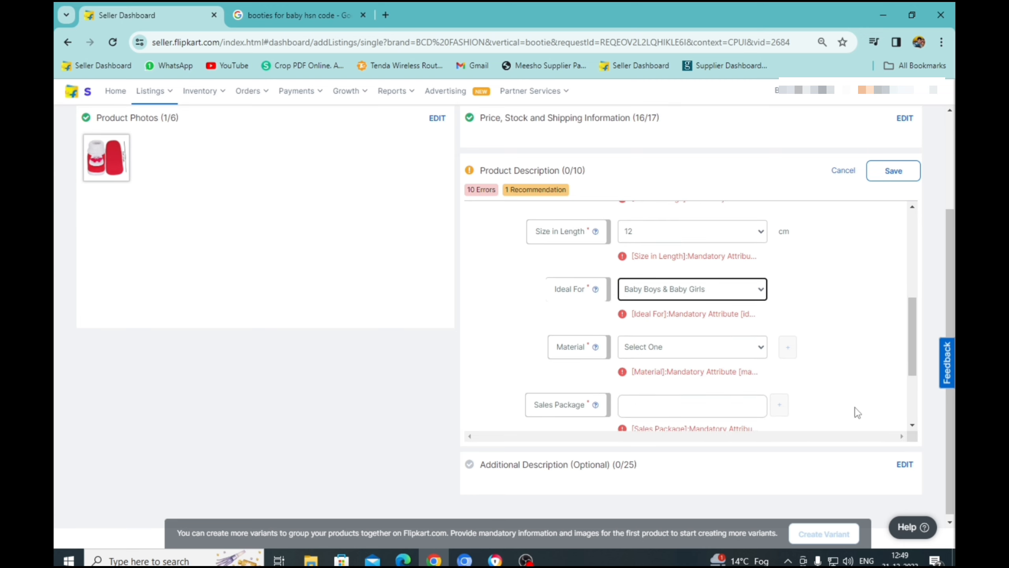
pyautogui.click(731, 352)
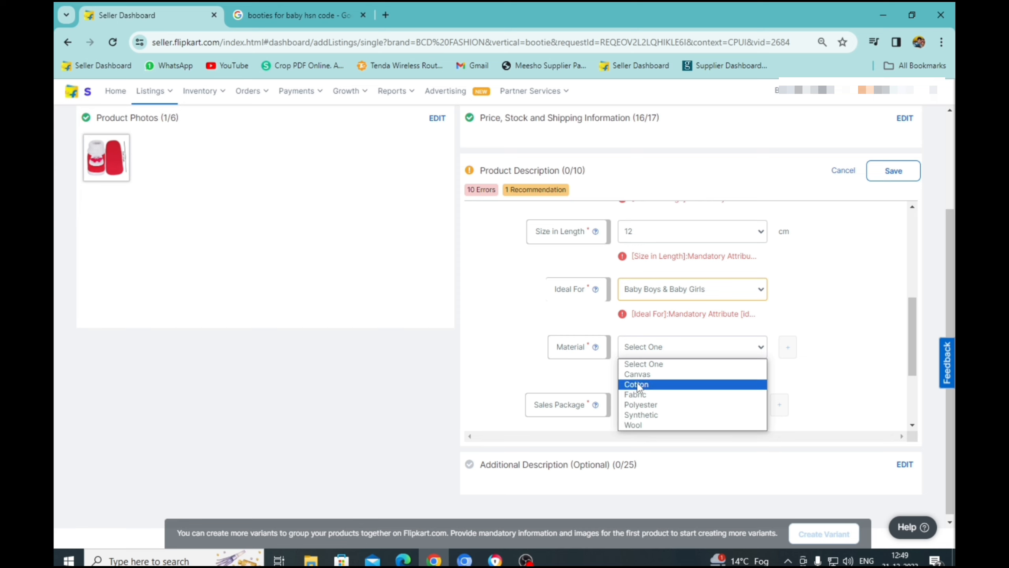
pyautogui.click(652, 384)
# Enter "1 pair" as the sales package in the product description.
pyautogui.scroll(-2, 695, 349)
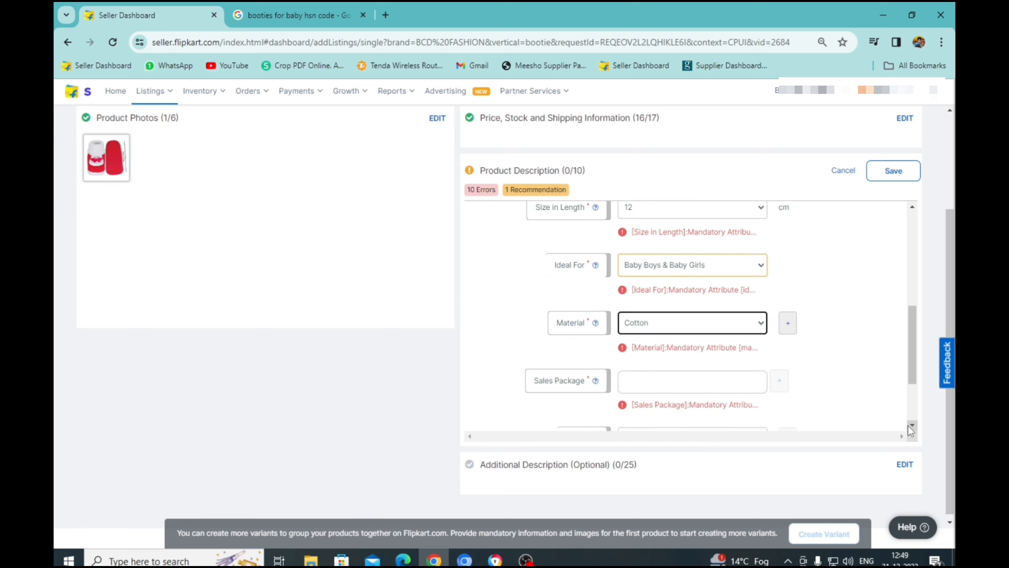
pyautogui.click(656, 334)
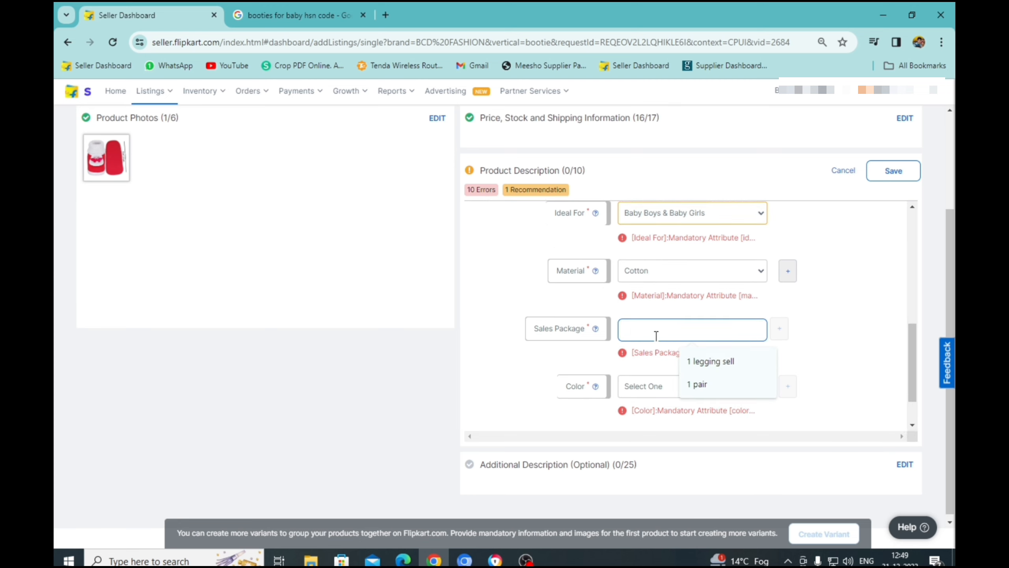
pyautogui.click(694, 392)
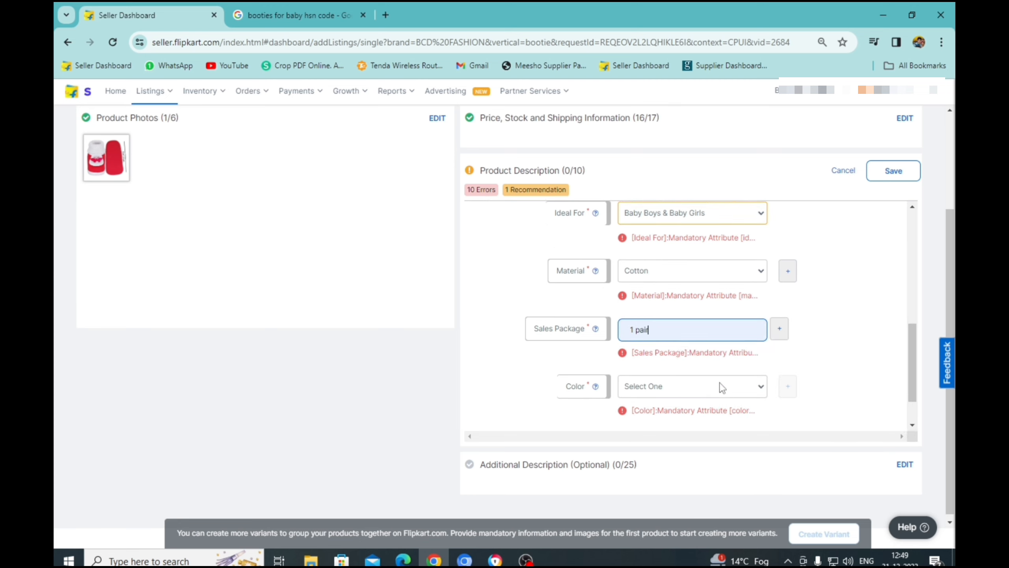
# Set the product's color to Red and add White as a second color.
pyautogui.click(696, 389)
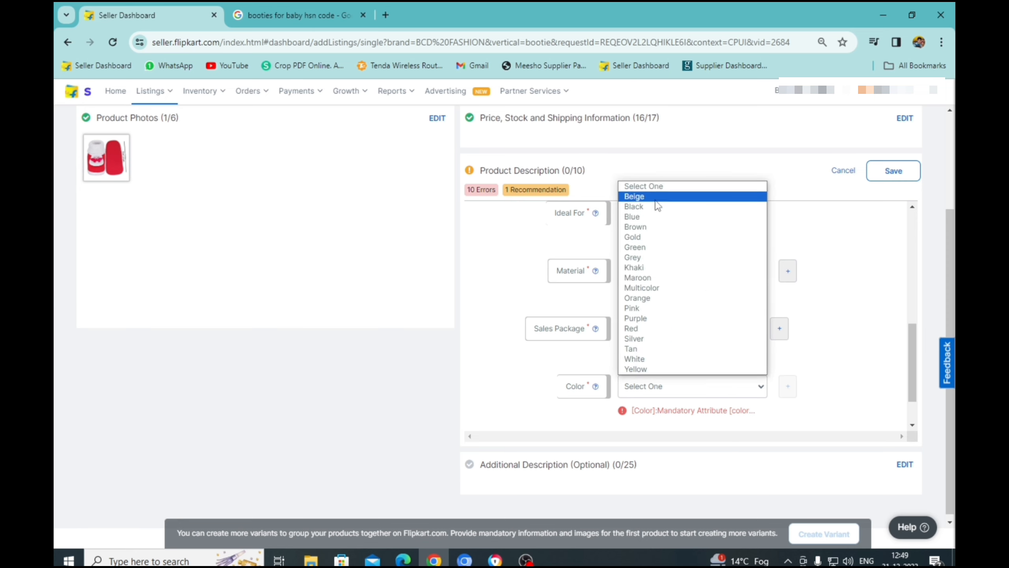
pyautogui.click(638, 329)
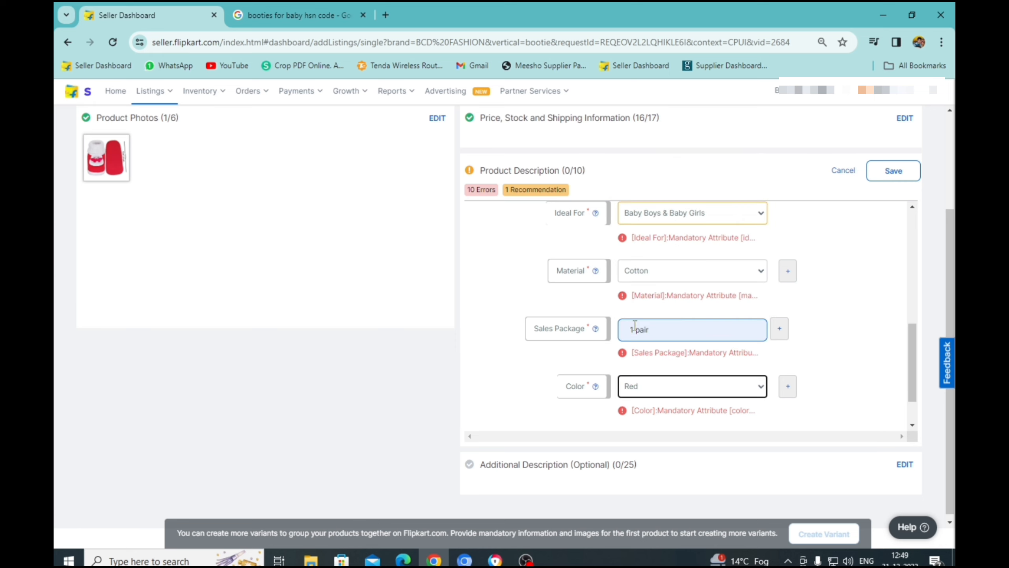
pyautogui.click(787, 386)
pyautogui.click(682, 412)
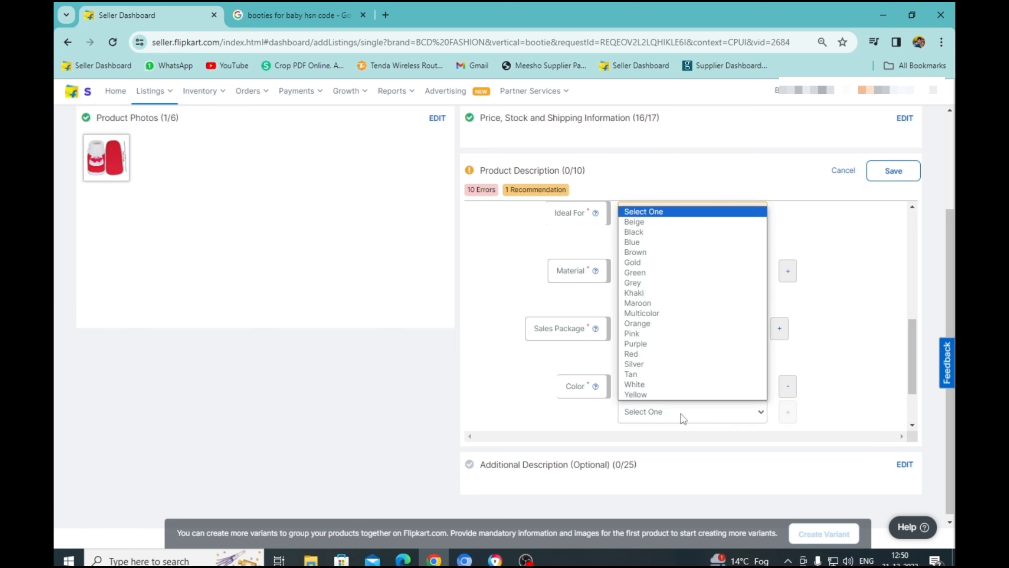
pyautogui.click(649, 384)
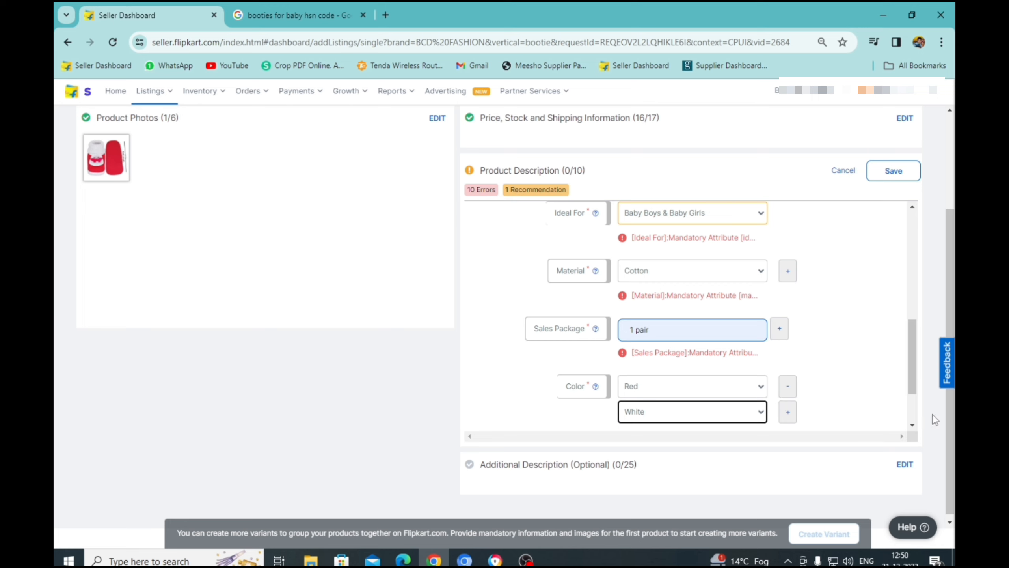
# Set the character to NA and save the product description.
pyautogui.click(913, 425)
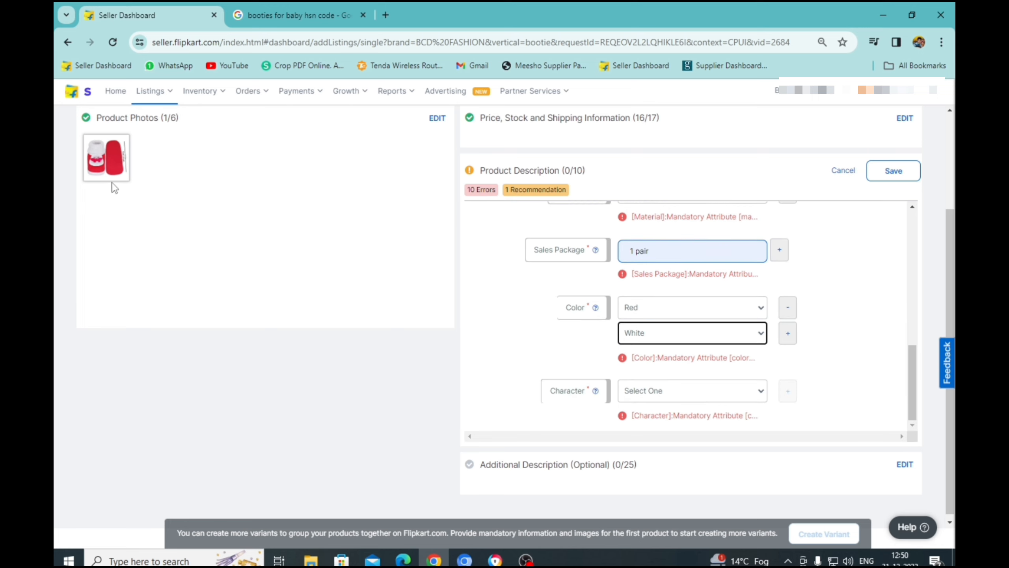
pyautogui.click(700, 394)
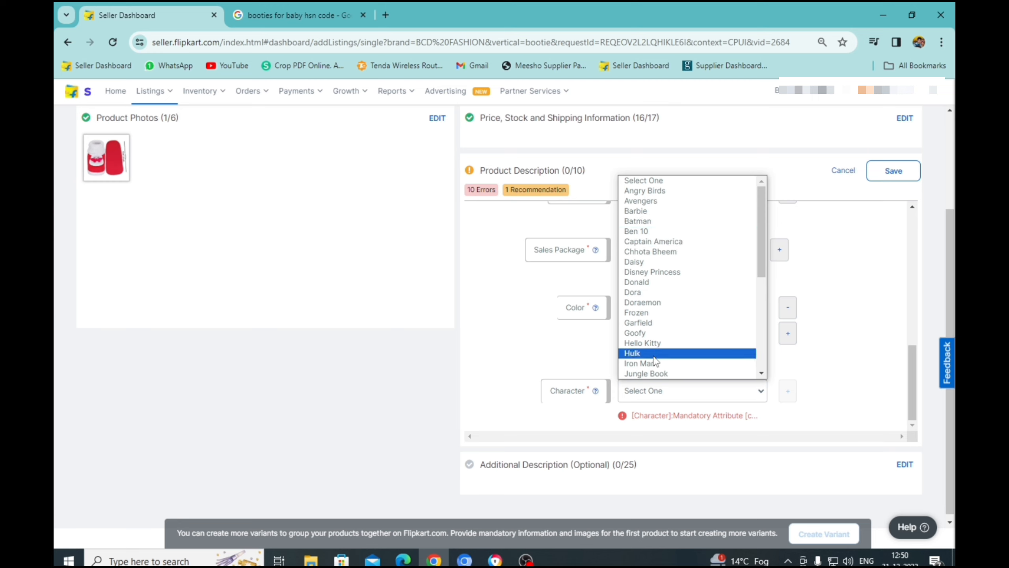
pyautogui.click(762, 373)
pyautogui.click(761, 373)
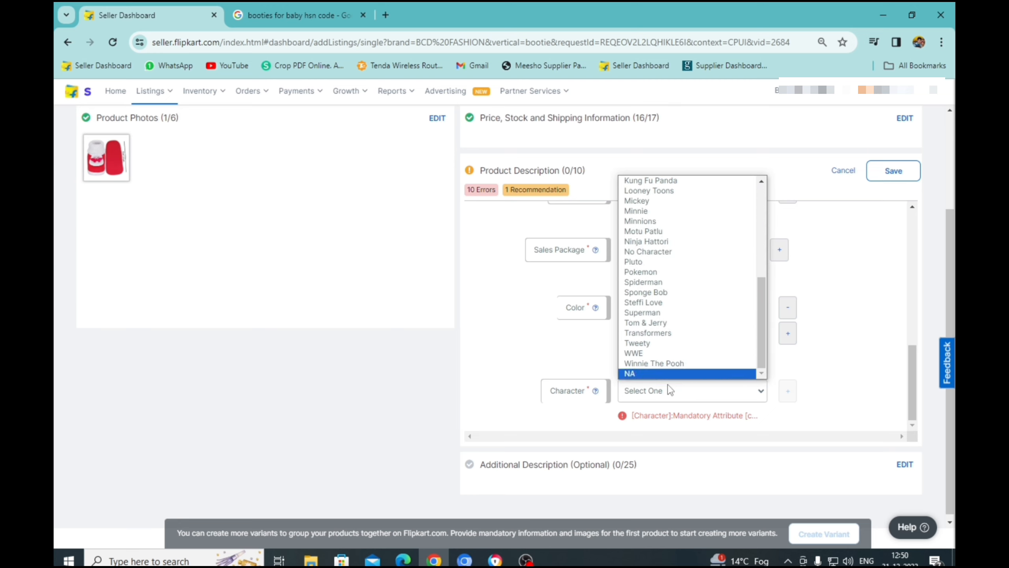
pyautogui.click(636, 374)
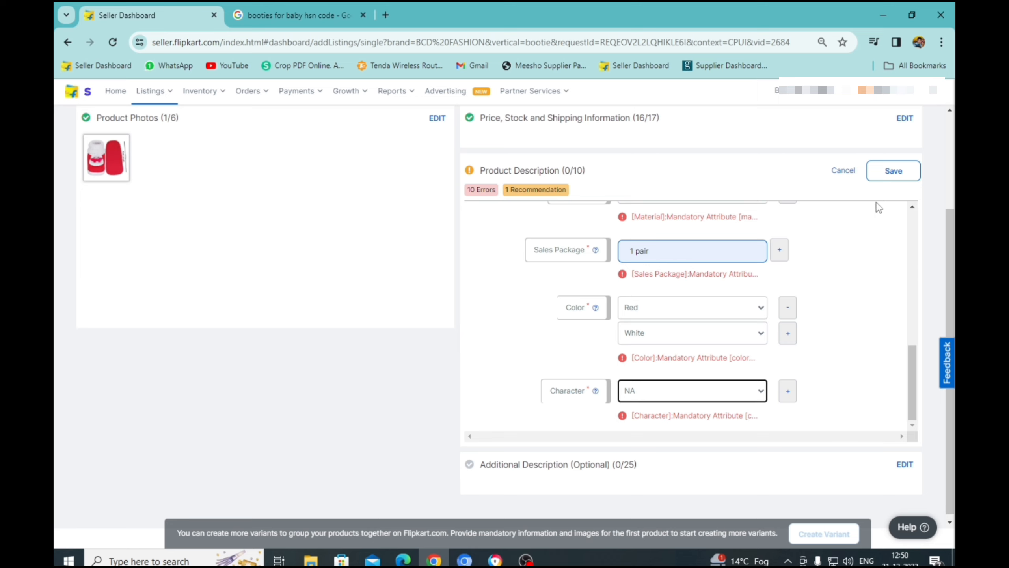
pyautogui.click(894, 171)
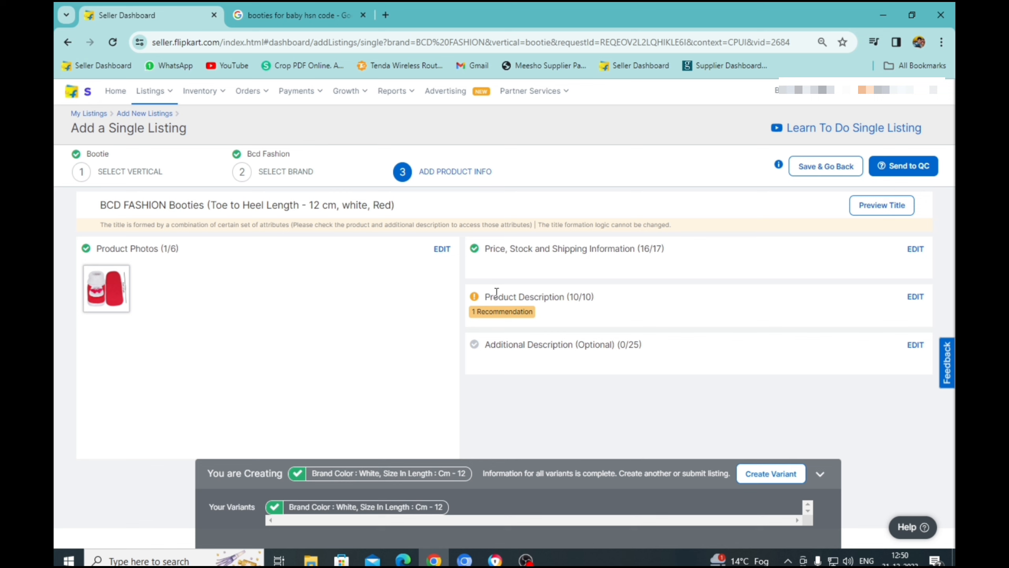
# Reopen the product description, change Ideal For to Baby Boys and save the section.
pyautogui.click(916, 297)
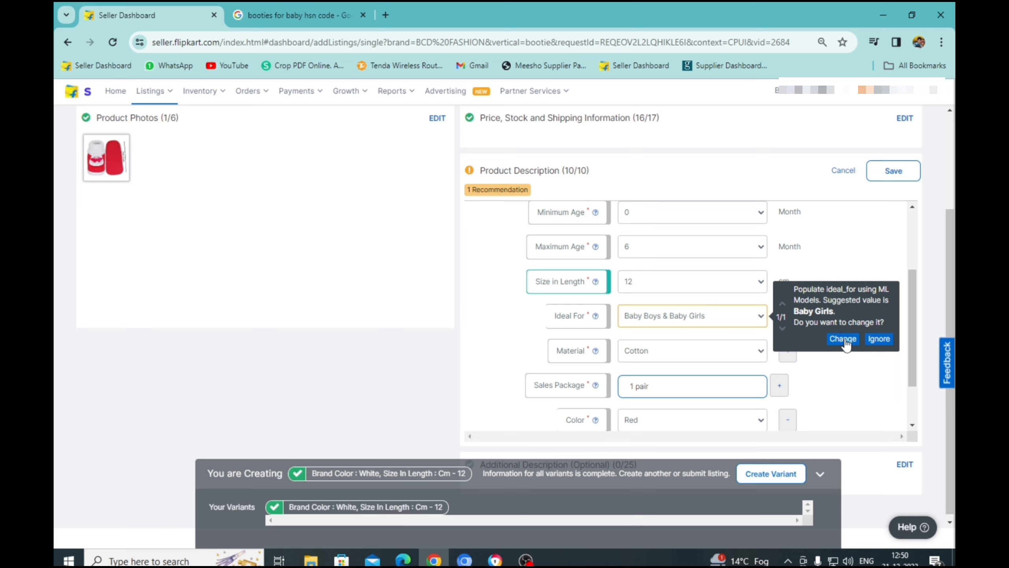
pyautogui.click(843, 339)
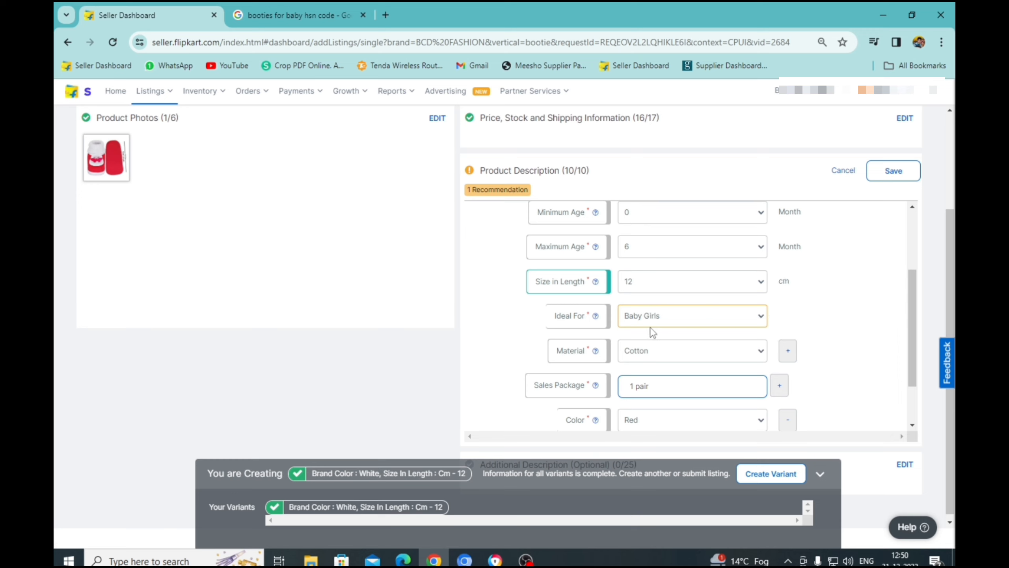
pyautogui.click(666, 321)
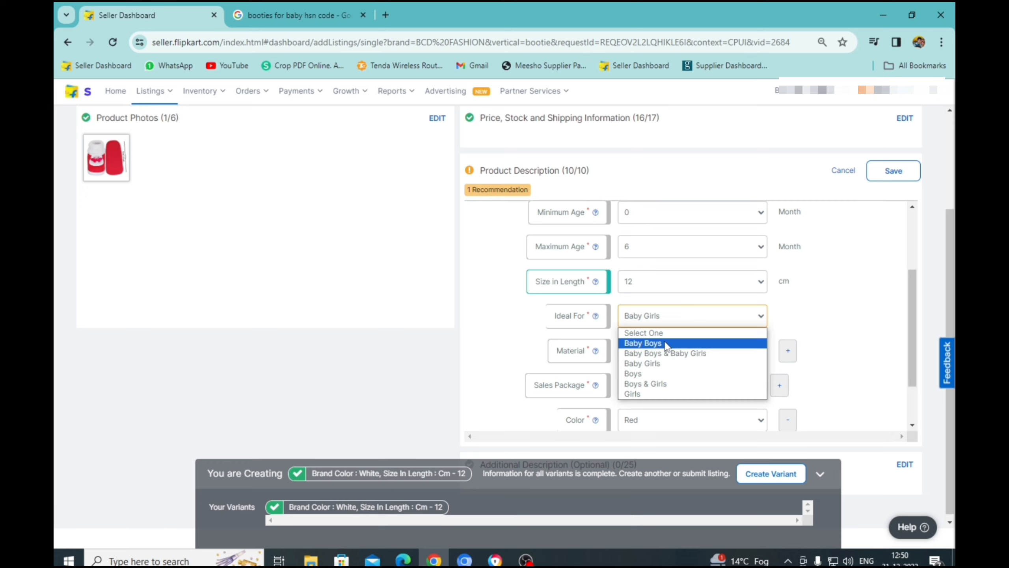
pyautogui.click(666, 344)
pyautogui.click(893, 171)
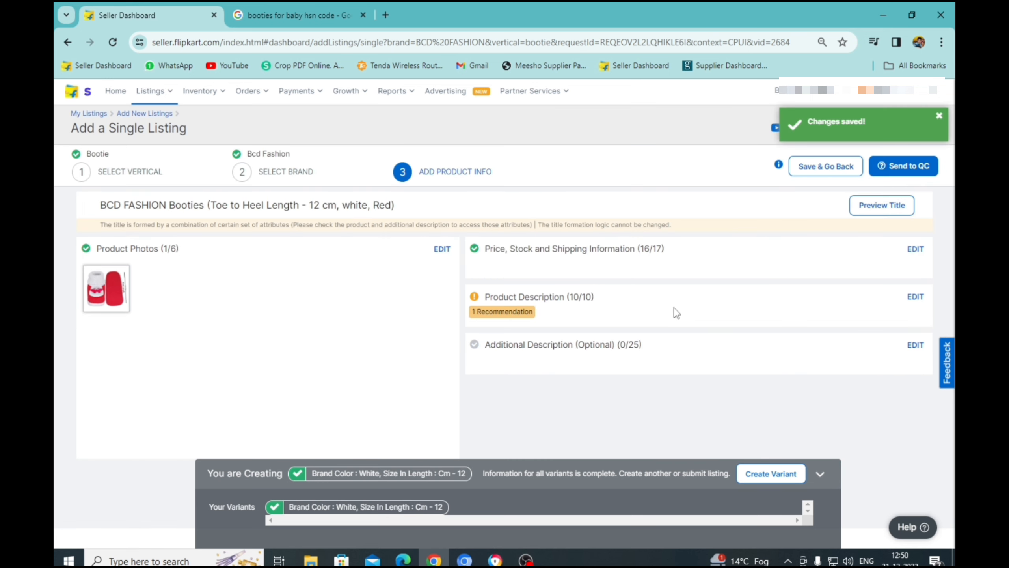
# Ignore the recommendation on the Ideal For attribute and save the product description.
pyautogui.click(910, 296)
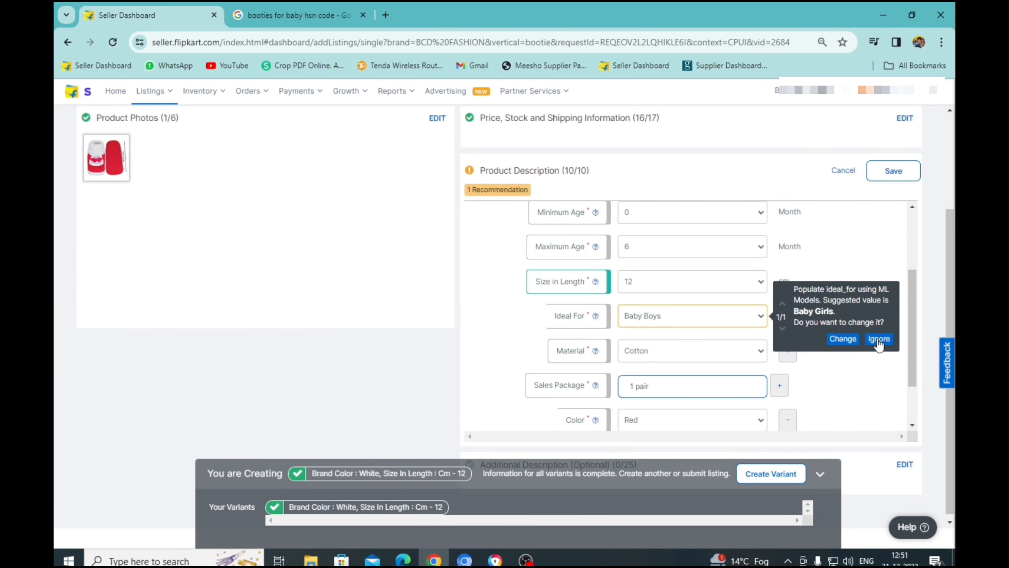
pyautogui.click(879, 339)
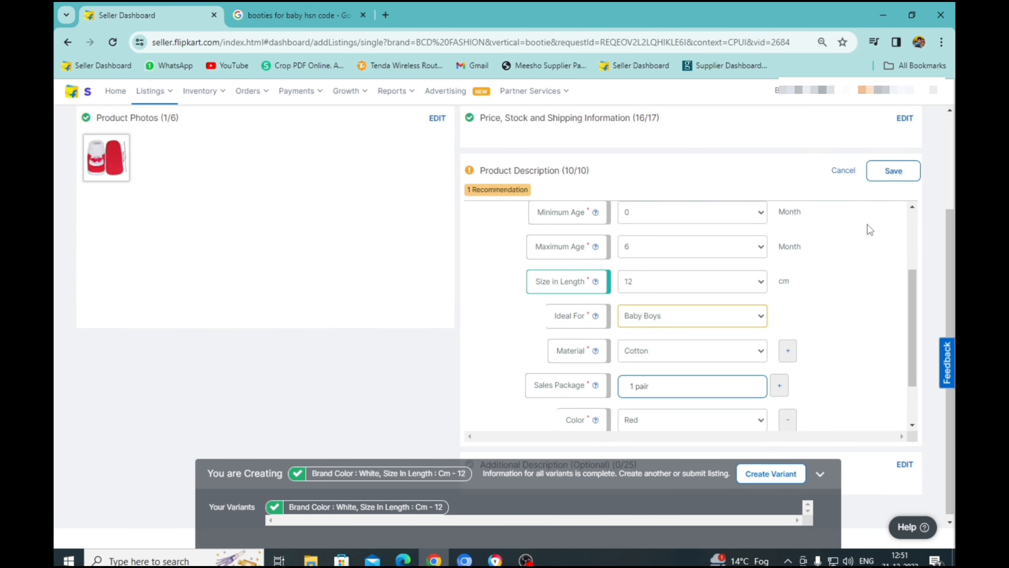
pyautogui.click(912, 169)
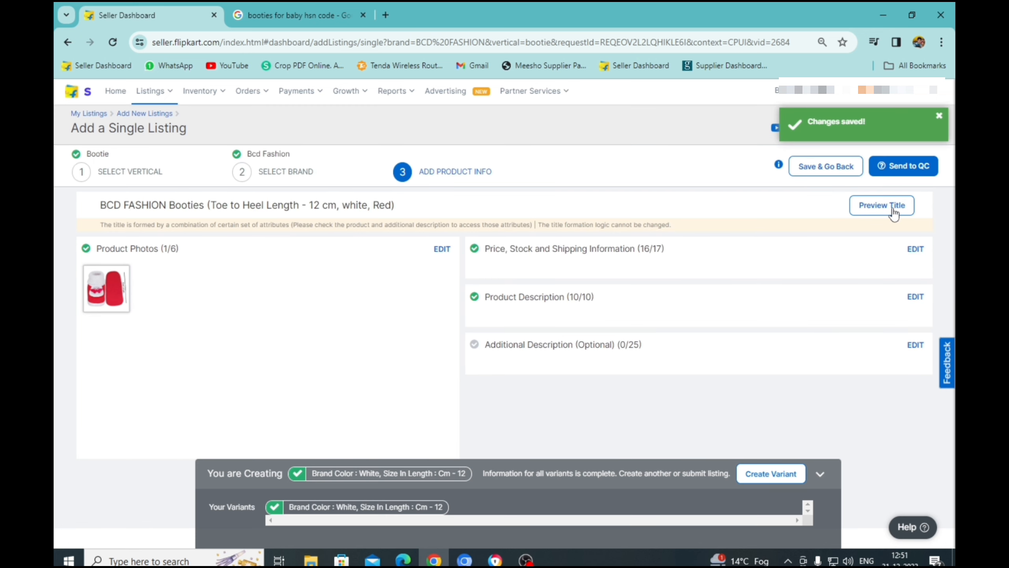
# Open the additional description for editing and enter "bootie baby & boy 0-6 month use age sumth felling faric cotton use" as the description.
pyautogui.click(820, 473)
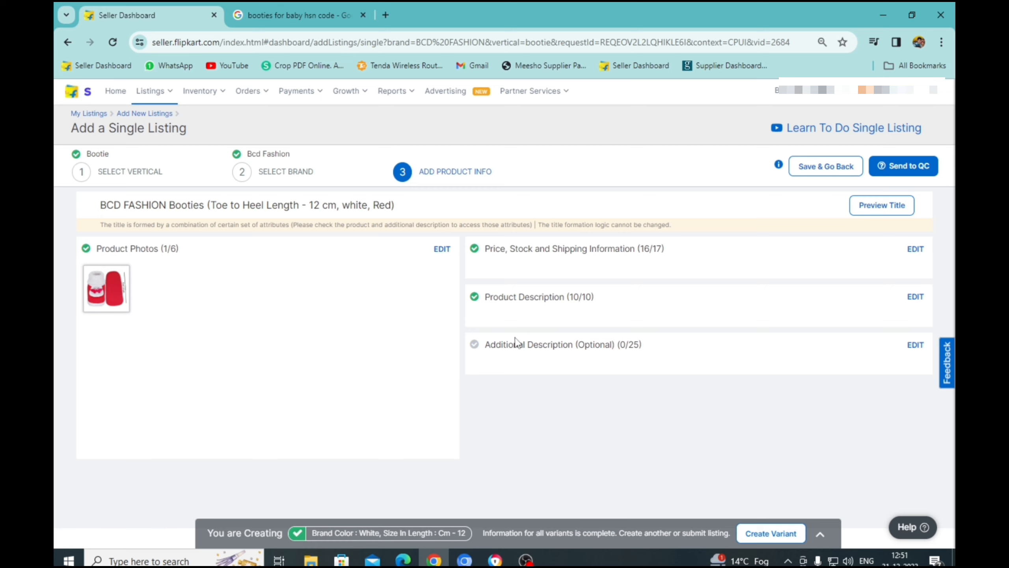
pyautogui.click(912, 349)
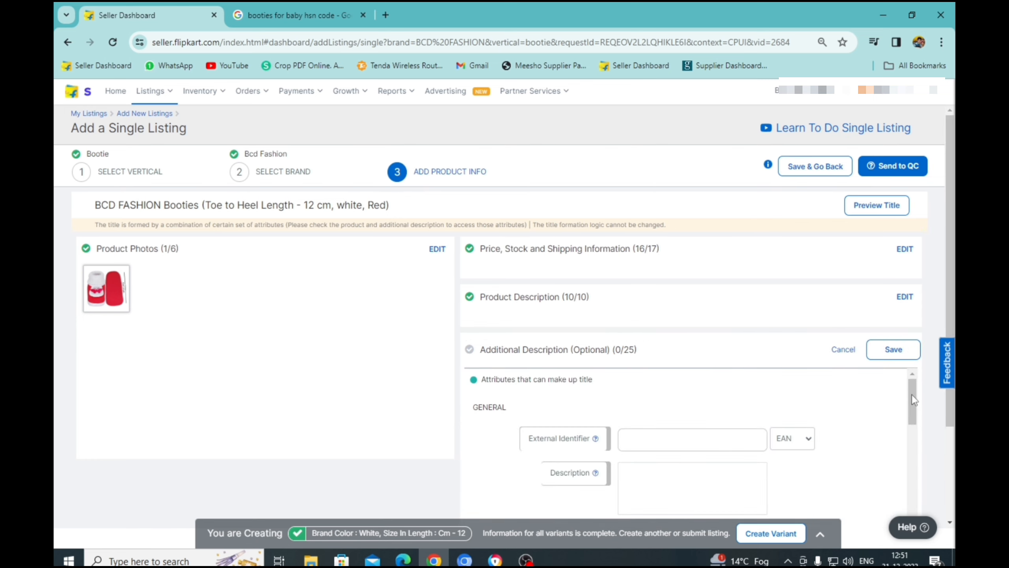
pyautogui.scroll(-3, 949, 426)
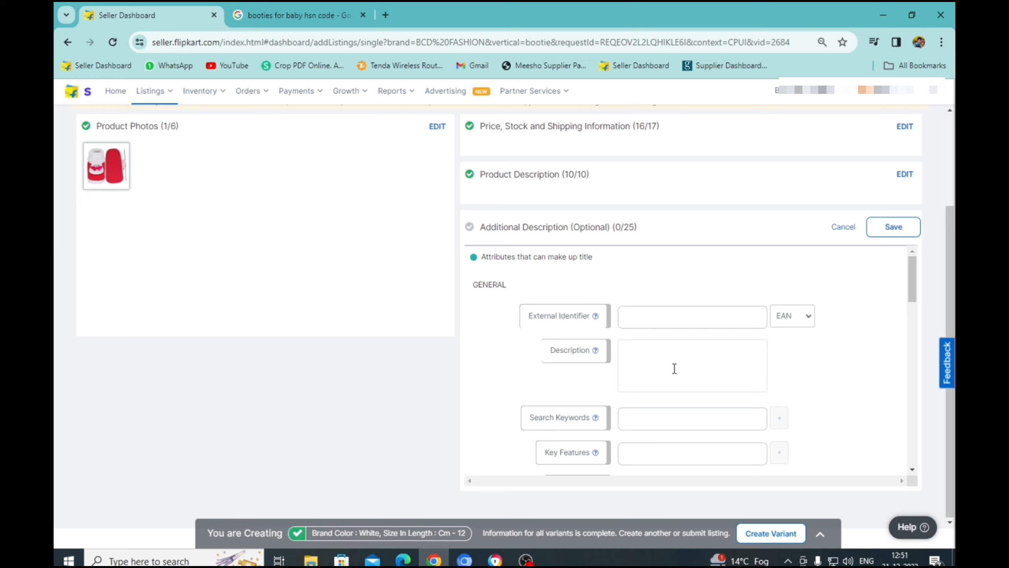
pyautogui.click(638, 353)
pyautogui.write('ie baby')
pyautogui.write('& boy 0-6 month use age sum')
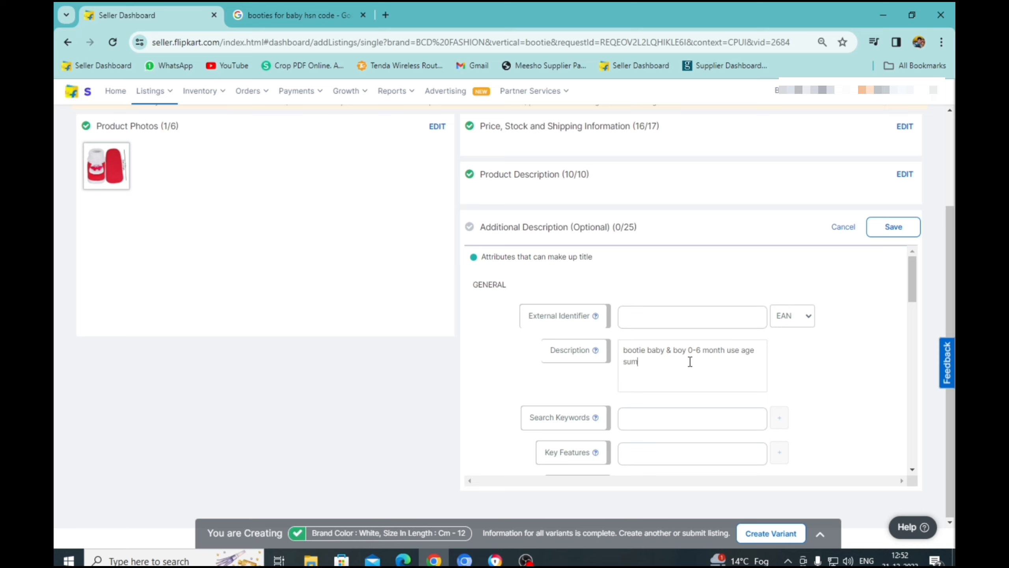
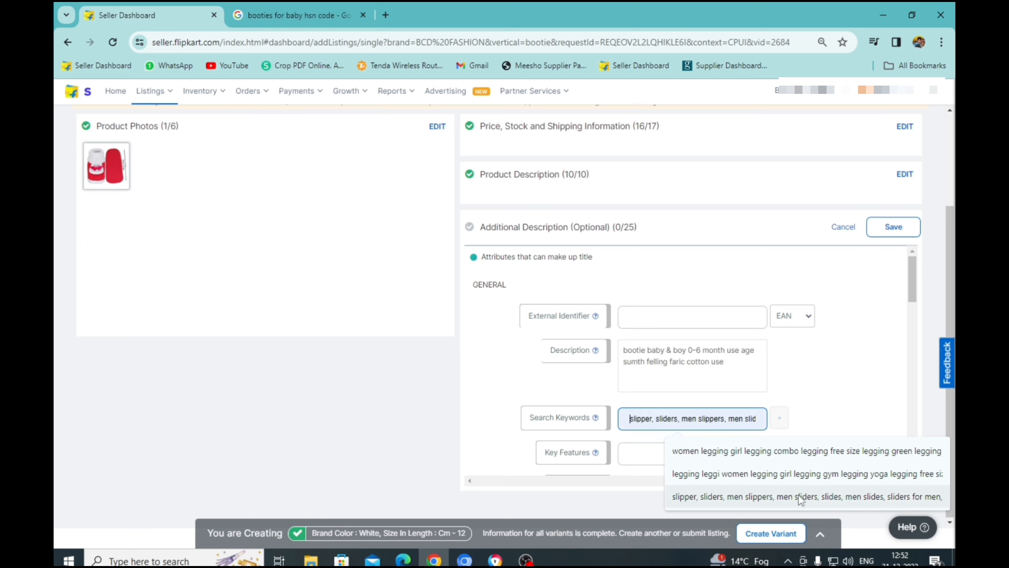
pyautogui.click(822, 499)
pyautogui.doubleClick(738, 417)
pyautogui.hotkey('ctrl', 'a')
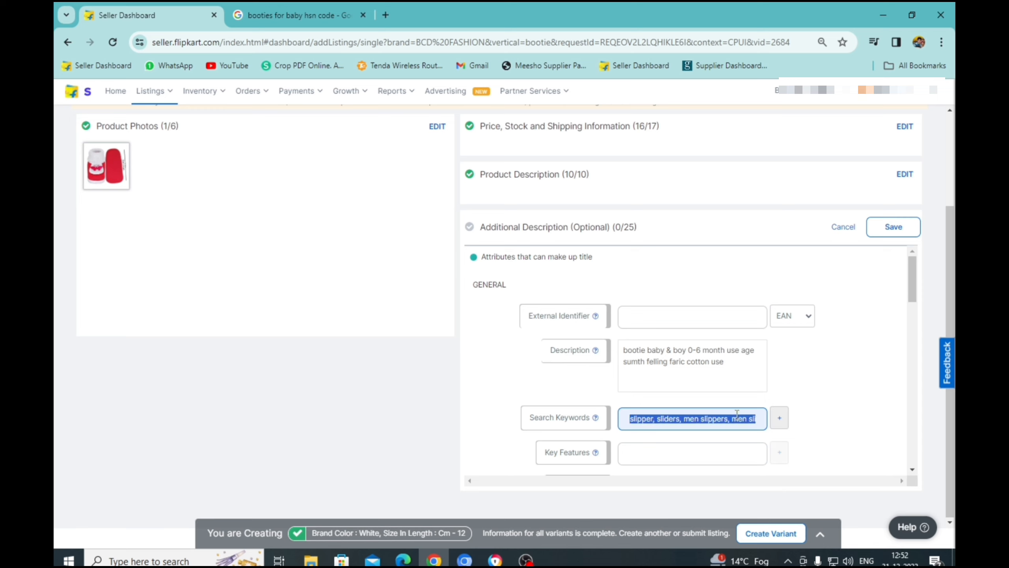
pyautogui.press('BackSpace')
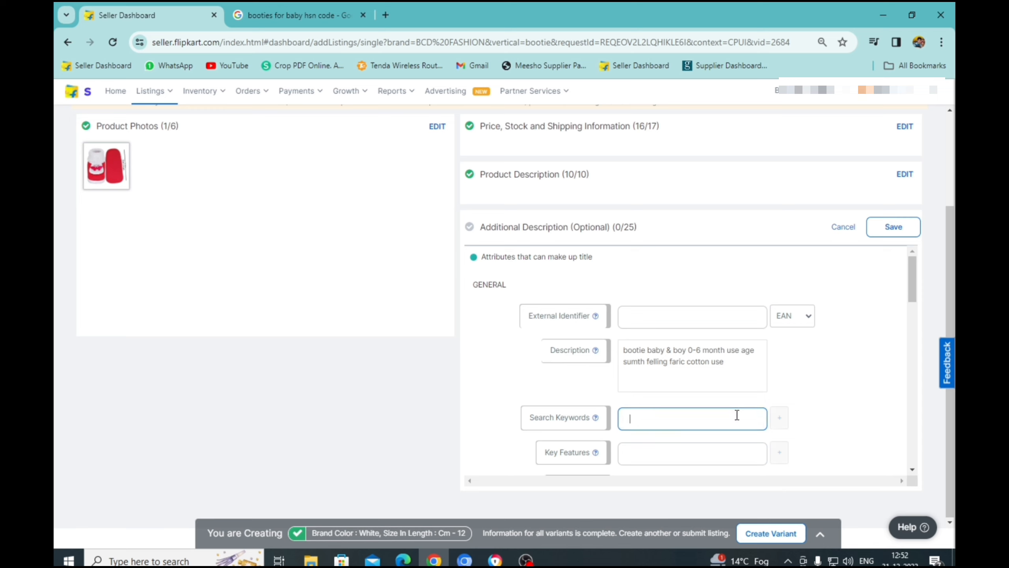
# Enter "boy baby bootie cotton bootir samllsize" as the search keywords.
pyautogui.write('boy ')
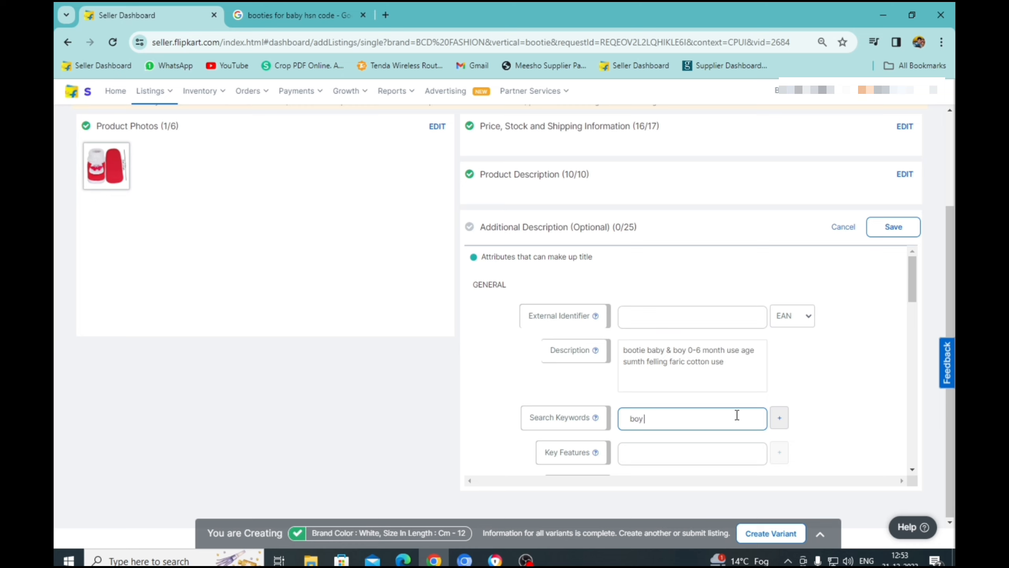
pyautogui.write('baby ')
pyautogui.write('bod')
pyautogui.write('tie')
pyautogui.write(' coot')
pyautogui.press('BackSpace')
pyautogui.press('BackSpace')
pyautogui.write('tton')
pyautogui.write(' b')
pyautogui.write('o')
pyautogui.write('otiu')
pyautogui.press('BackSpace')
pyautogui.write('camn')
pyautogui.press('BackSpace')
pyautogui.write('llsize')
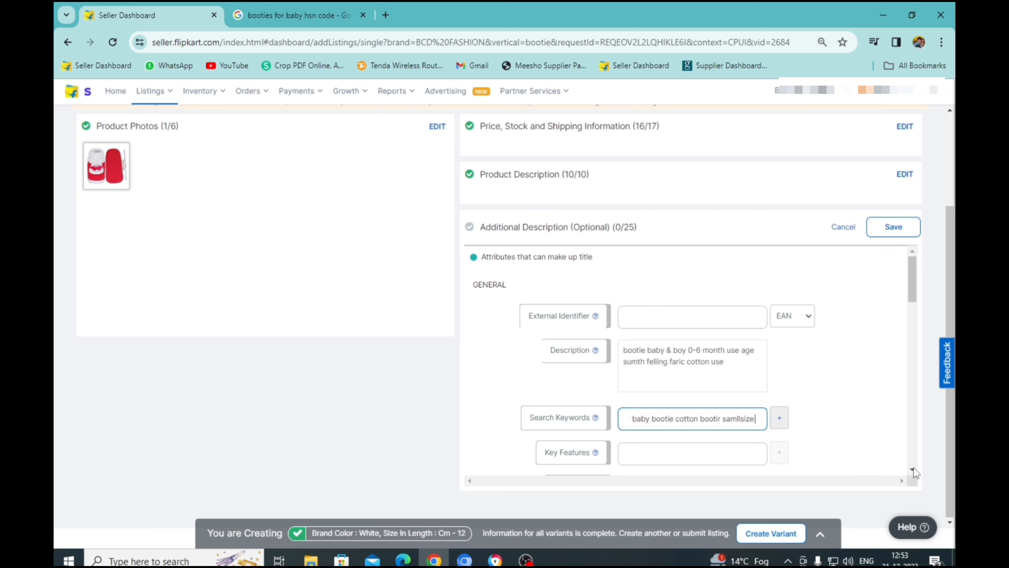
# Fill Key Features with the suggested entry "Lifestyle : Casual , Clouser Type : Slip On With Extra Light Weight And Non Slip Material.".
pyautogui.scroll(-2, 914, 469)
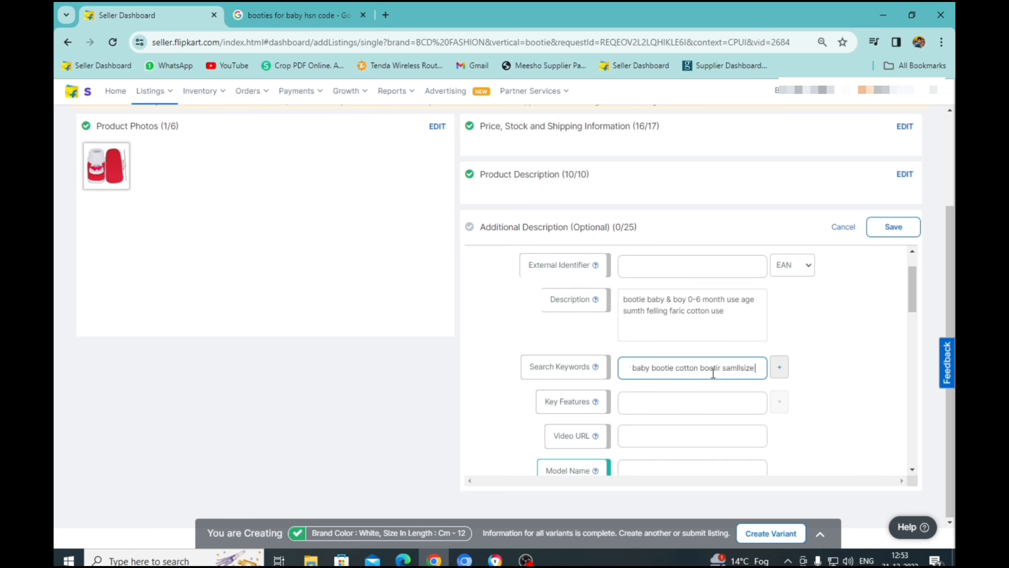
pyautogui.click(665, 402)
pyautogui.click(656, 408)
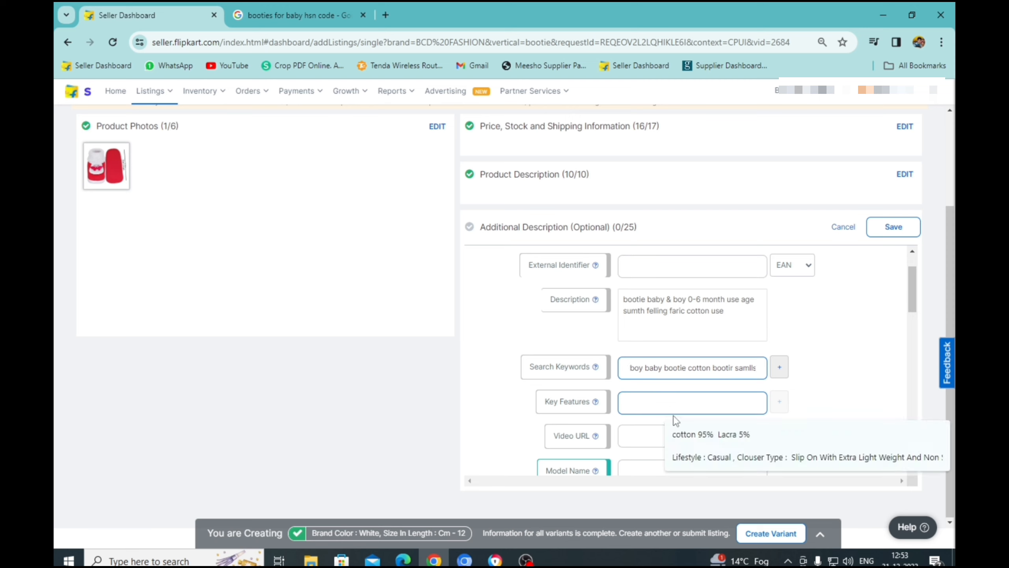
pyautogui.click(732, 456)
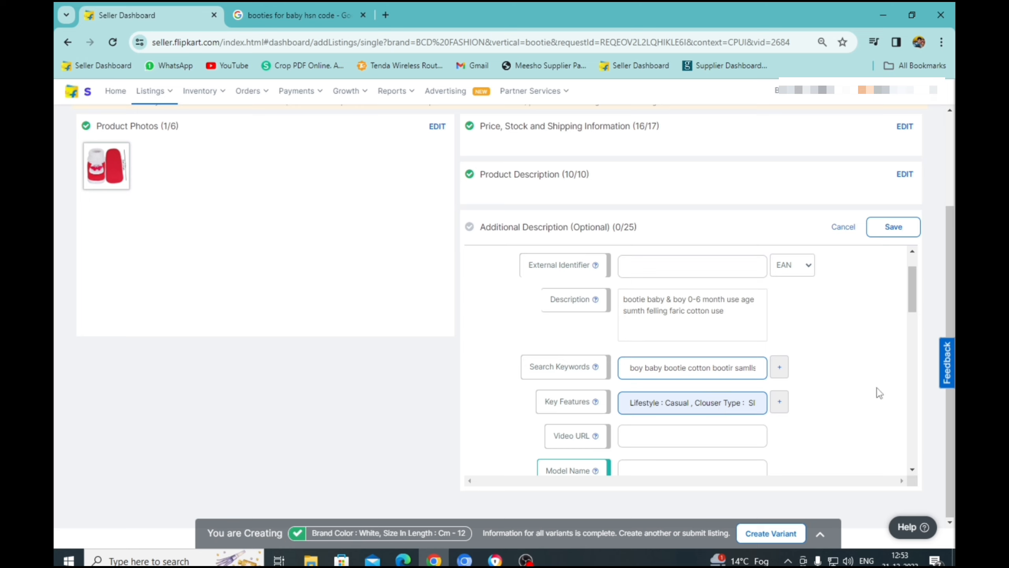
# Read through the full Key Features text to its end to check the wording.
pyautogui.doubleClick(748, 402)
pyautogui.press('Right')
pyautogui.press('Right')
pyautogui.press('Right')
pyautogui.press('Right')
pyautogui.press('Right')
pyautogui.press('Right')
pyautogui.press('Right')
pyautogui.press('Right')
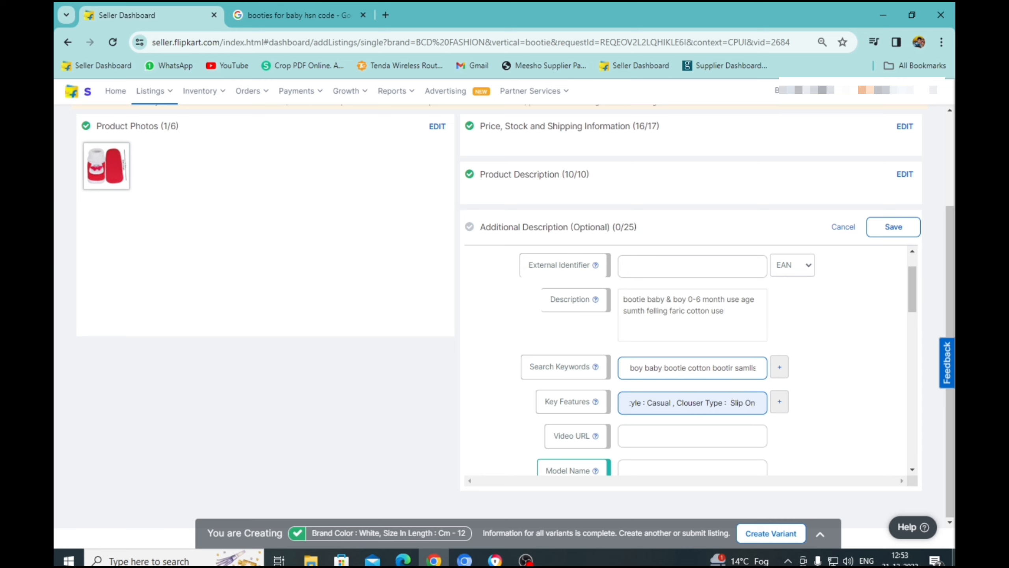
pyautogui.press('Right')
pyautogui.press('Right')
pyautogui.press('Right')
pyautogui.press('Right')
pyautogui.press('Right')
pyautogui.press('Right')
pyautogui.press('Right')
pyautogui.press('Right')
pyautogui.press('Right')
pyautogui.press('Right')
pyautogui.press('Right')
pyautogui.press('Right')
pyautogui.press('Right')
pyautogui.press('Right')
pyautogui.press('Right')
pyautogui.press('Right')
pyautogui.press('Right')
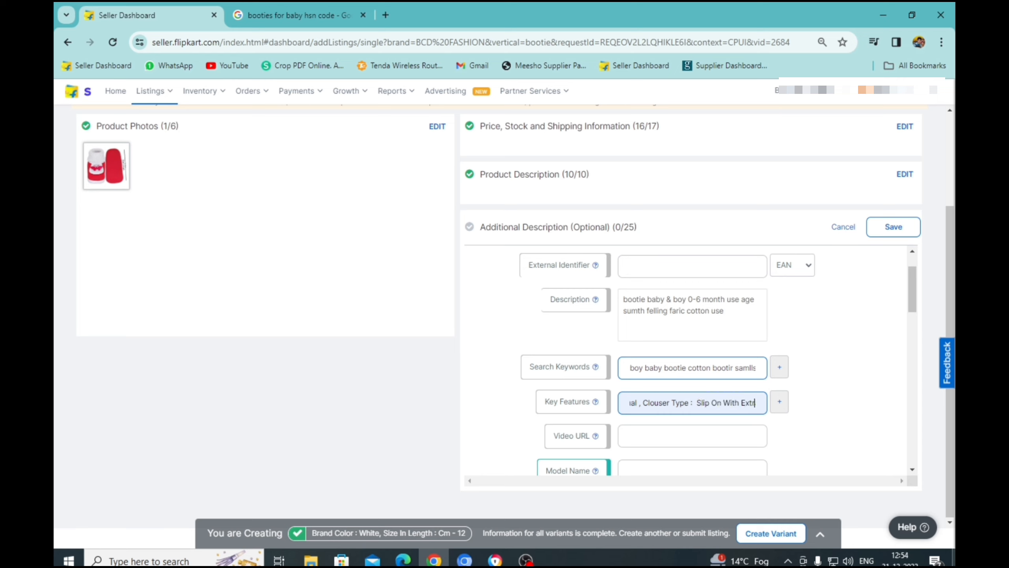
pyautogui.press('Right')
pyautogui.press('Right')
pyautogui.press('Right')
pyautogui.press('Right')
pyautogui.press('Right')
pyautogui.press('Right')
pyautogui.press('Right')
pyautogui.press('Right')
pyautogui.press('Right')
pyautogui.press('Right')
pyautogui.press('Right')
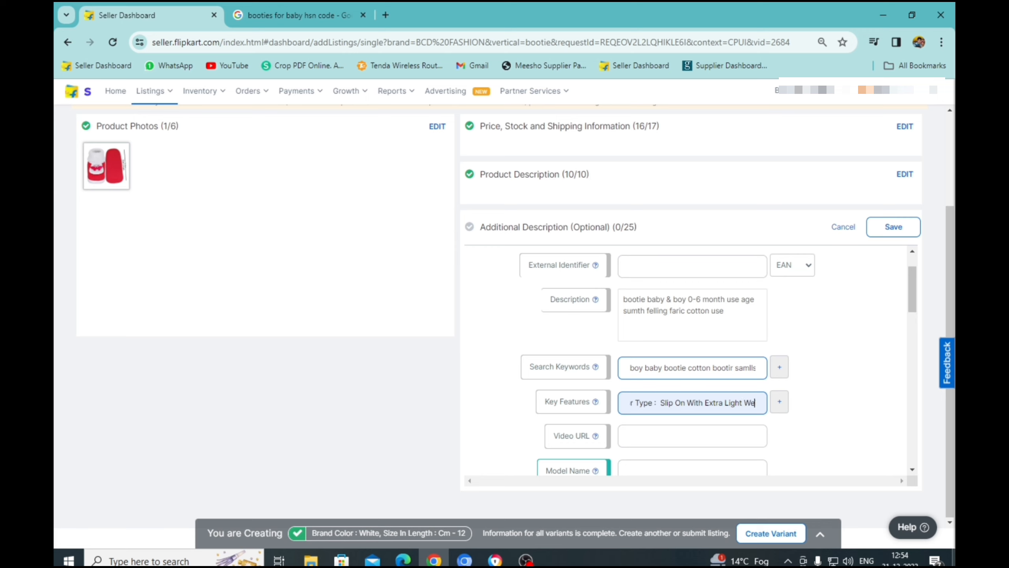
pyautogui.press('Right')
pyautogui.press('Right')
pyautogui.press('Right')
pyautogui.press('Right')
pyautogui.press('Right')
pyautogui.press('Right')
pyautogui.press('Right')
pyautogui.press('Right')
pyautogui.press('Right')
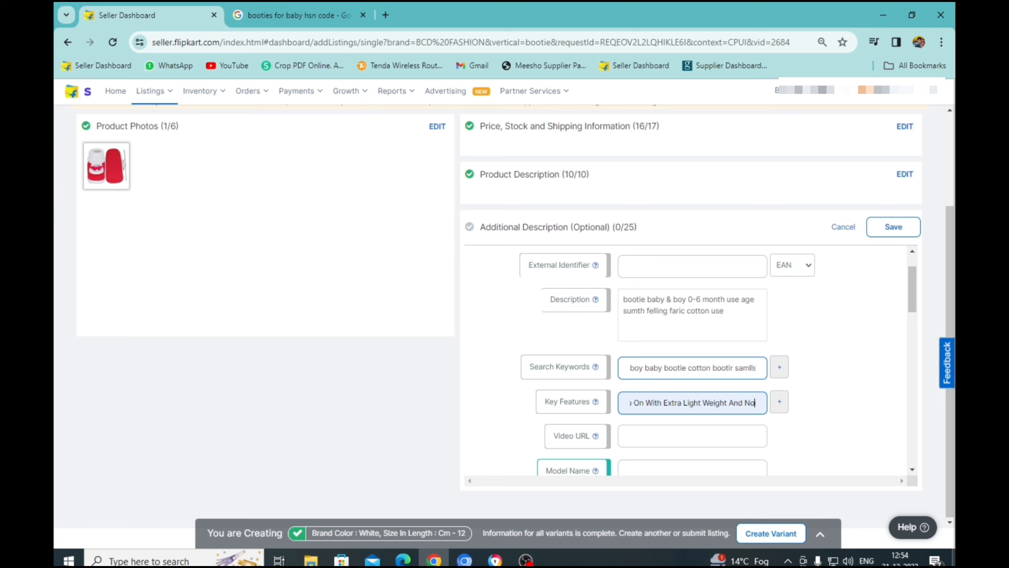
pyautogui.press('Right')
pyautogui.press('Right')
pyautogui.press('Right')
pyautogui.press('Right')
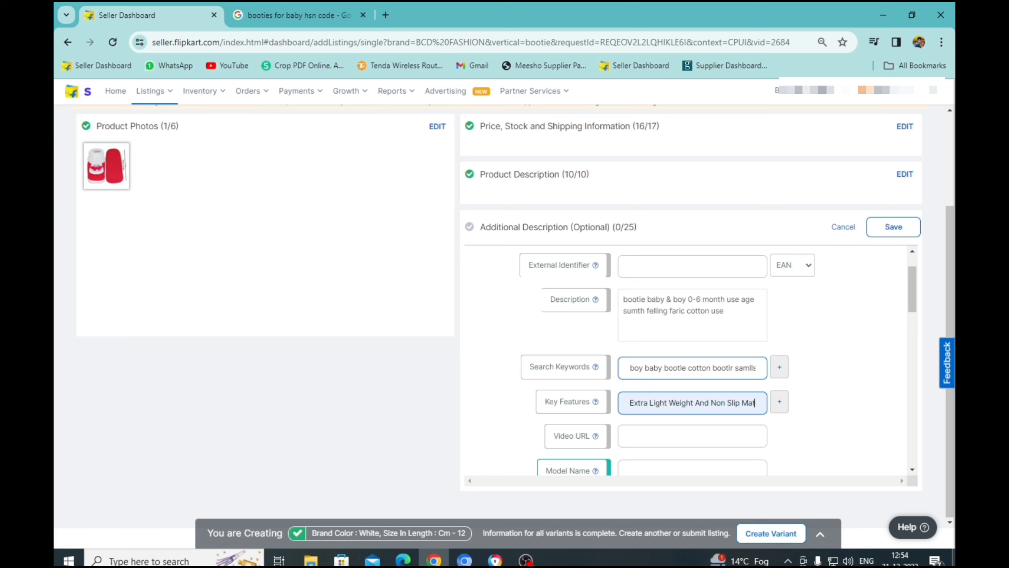
pyautogui.press('Right')
pyautogui.press('Right')
pyautogui.press('Right')
pyautogui.press('Right')
pyautogui.press('Right')
pyautogui.press('Right')
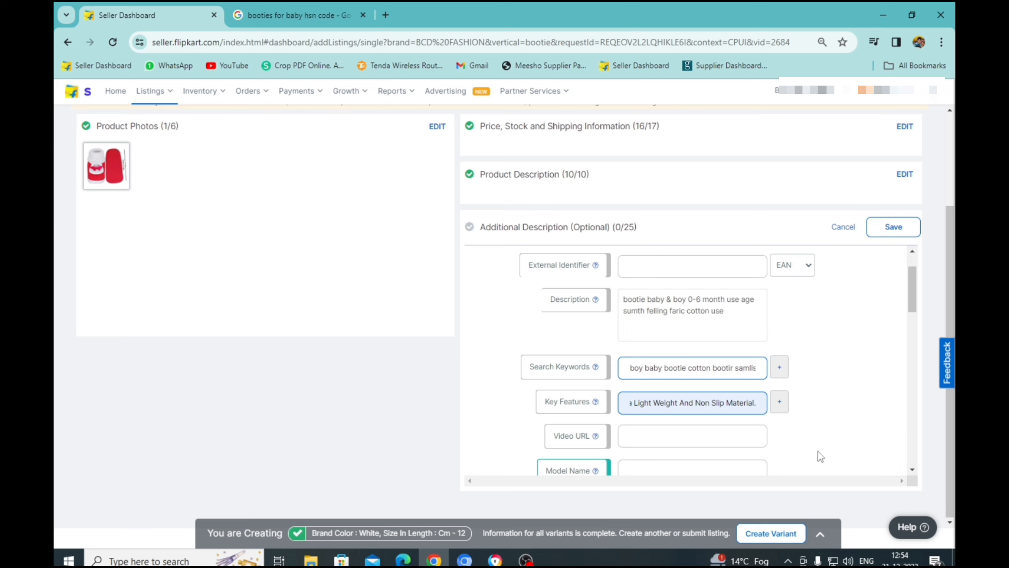
# Enter "0-6 month 1 pair skin smuth" as the model name in the additional description.
pyautogui.scroll(-2, 914, 470)
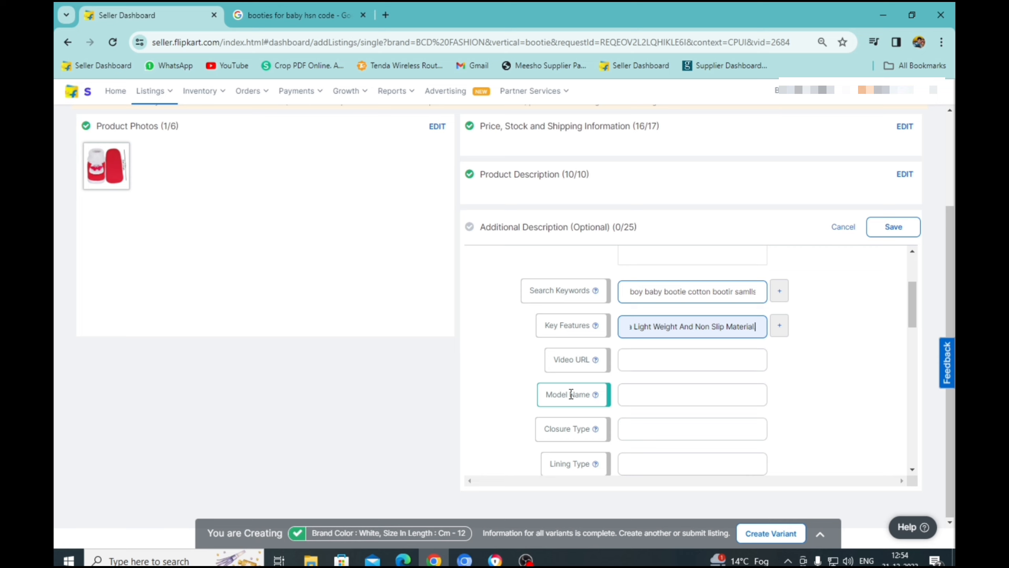
pyautogui.click(653, 394)
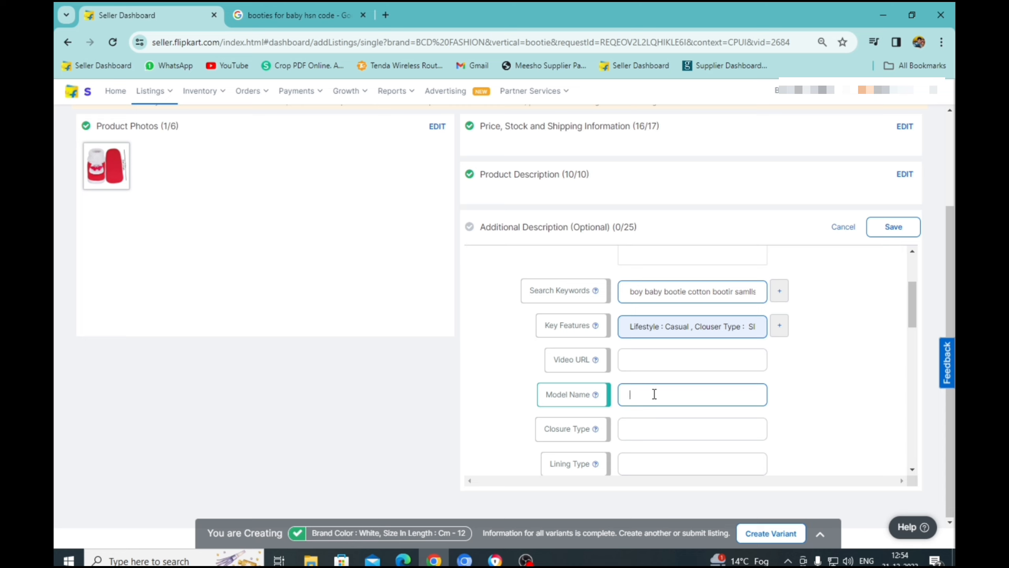
pyautogui.write('0-6 month 1 pair skin')
pyautogui.write('smuth')
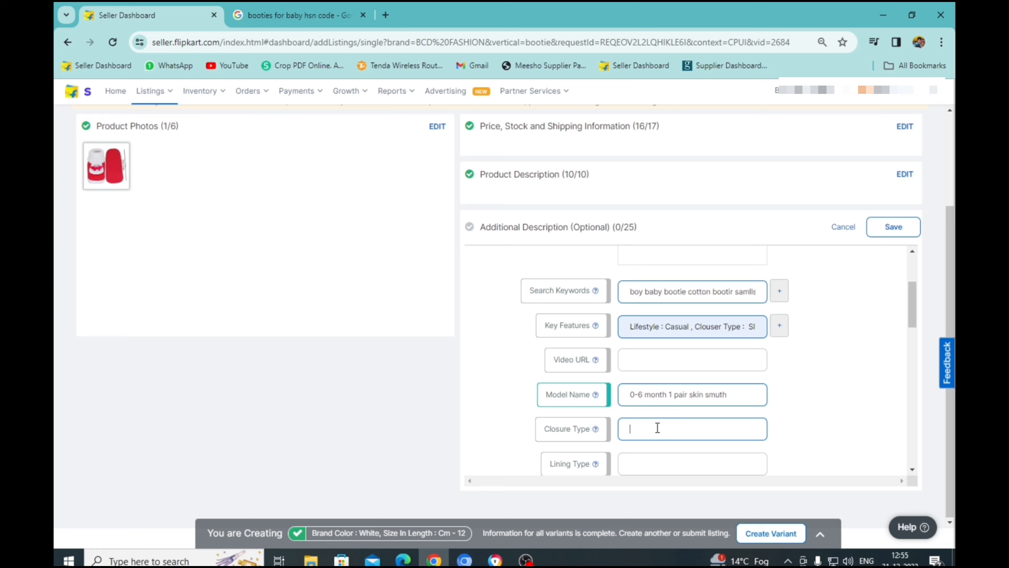
# Set the closure type to "velcore" and the lining type to "soft cotton".
pyautogui.write('ver')
pyautogui.write('lcore')
pyautogui.scroll(-2, 916, 472)
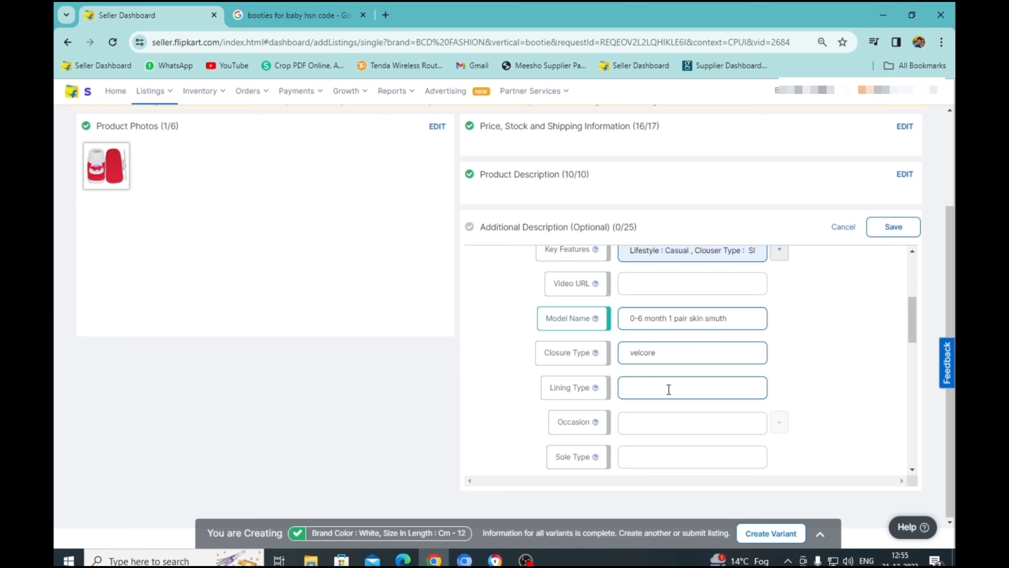
pyautogui.write('soft cotton')
pyautogui.click(707, 433)
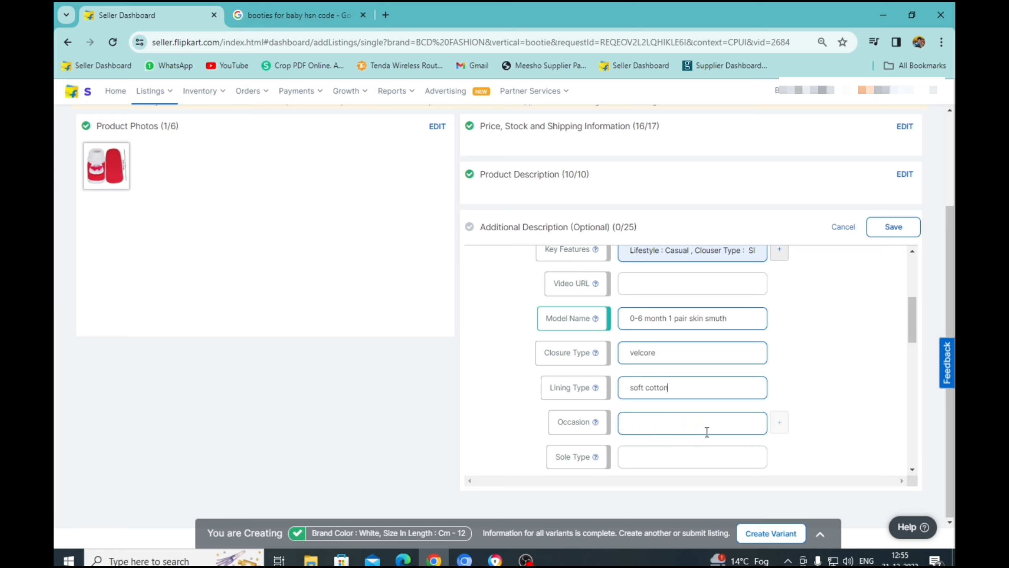